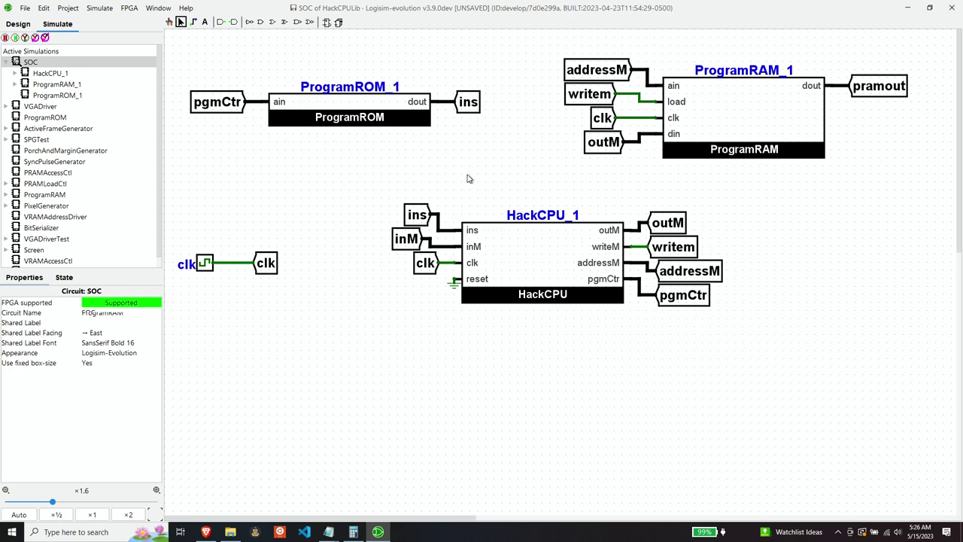
Inspect the ProgramROM and ProgramRAM subcircuits, returning to the SOC circuit after each.
{"action": "right_click", "coordinate": [343, 104]}
{"action": "left_click", "coordinate": [391, 160]}
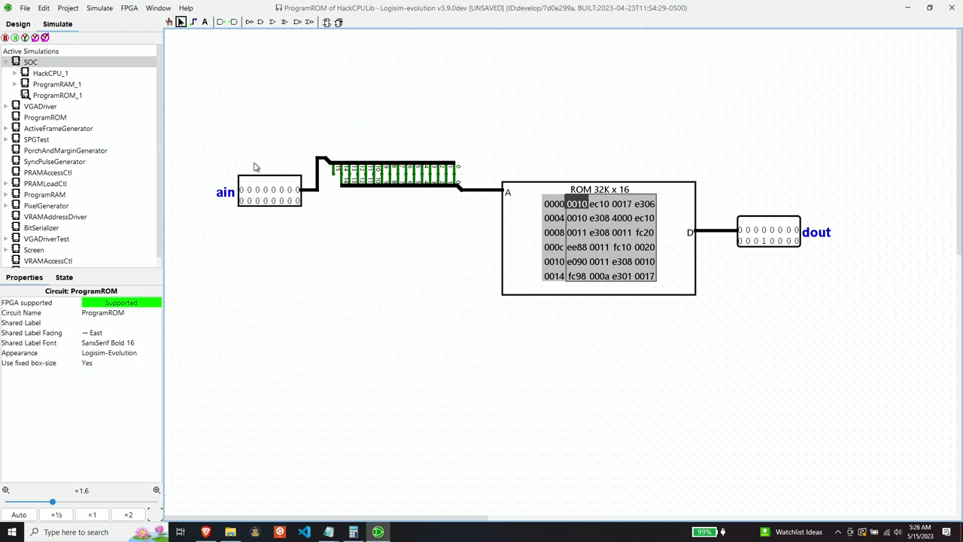
{"action": "double_click", "coordinate": [36, 61]}
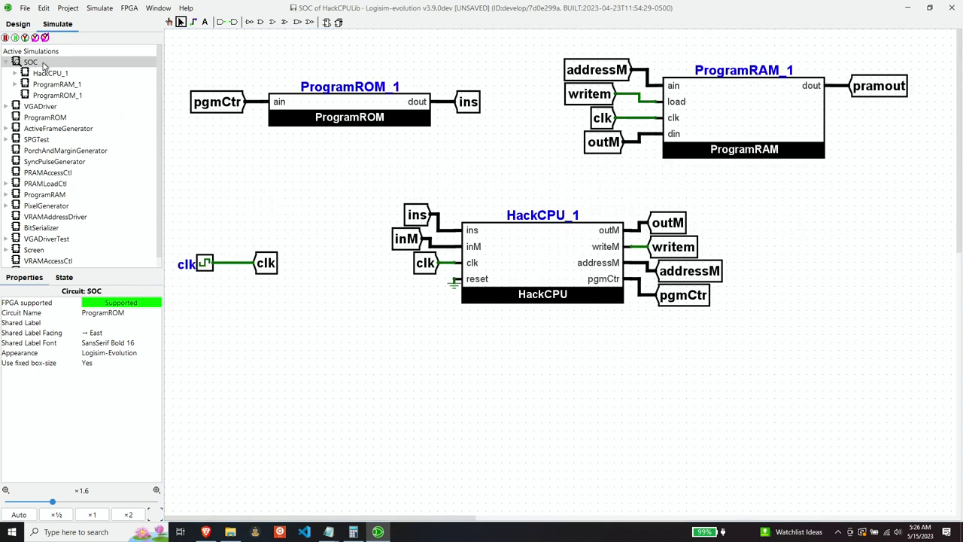
{"action": "right_click", "coordinate": [718, 92]}
{"action": "left_click", "coordinate": [749, 154]}
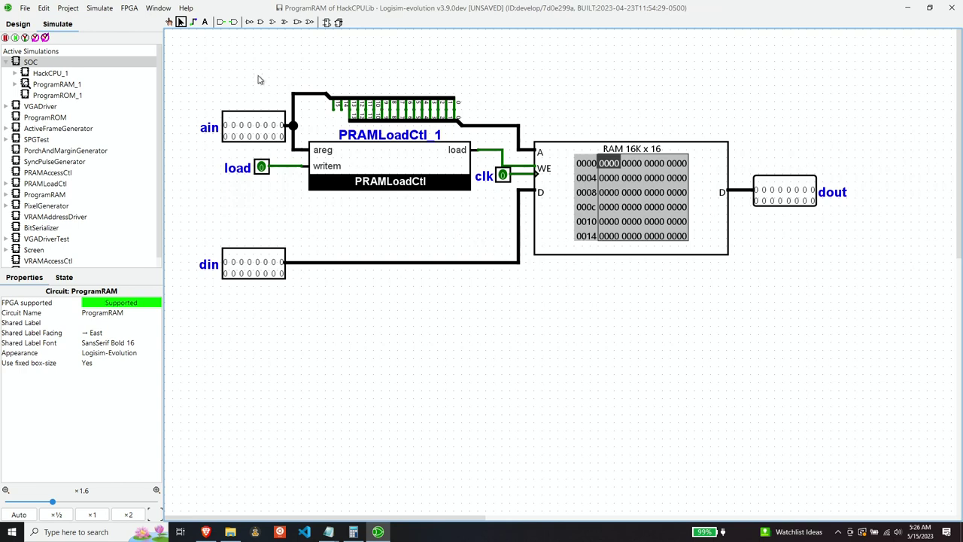
{"action": "double_click", "coordinate": [30, 63]}
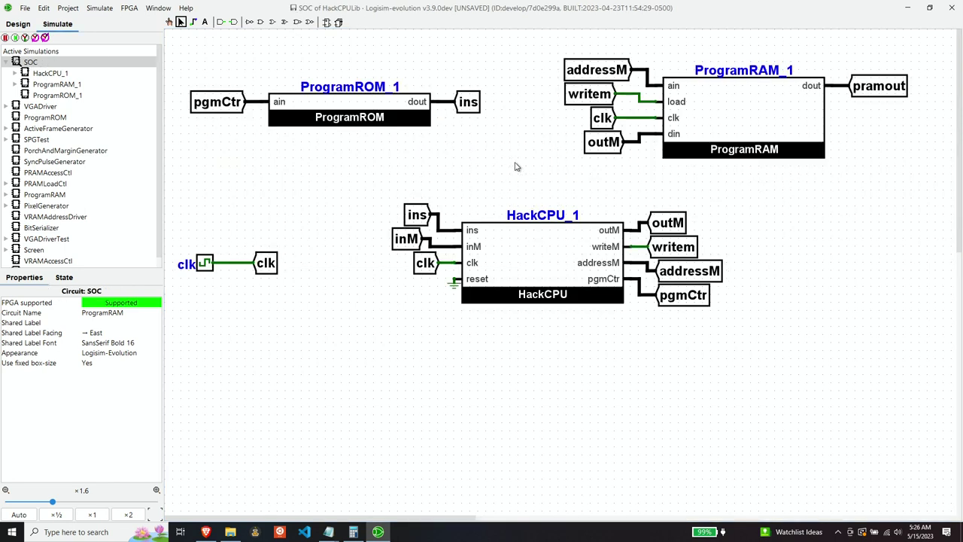
Look inside the HackCPU subcircuit, then return to the top-level SOC circuit.
{"action": "right_click", "coordinate": [516, 253]}
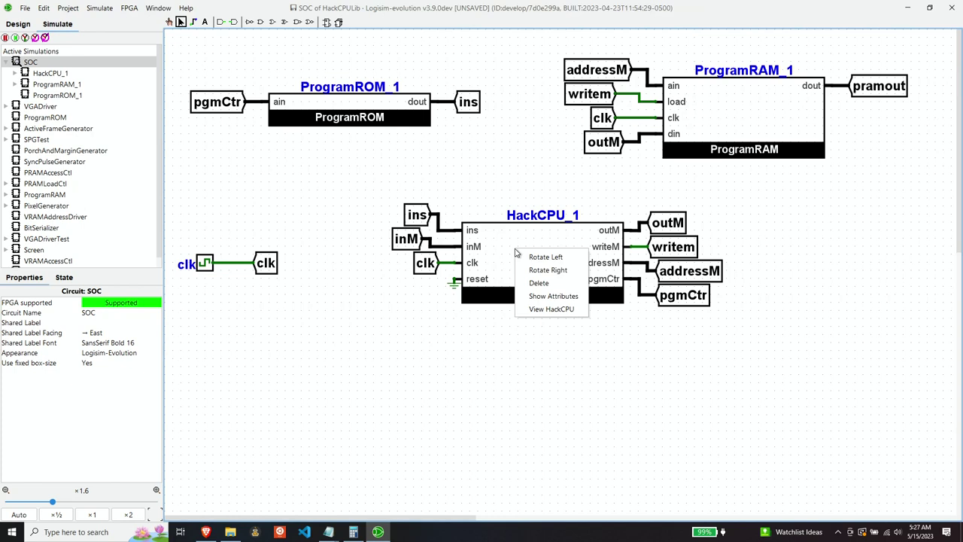
{"action": "left_click", "coordinate": [537, 312]}
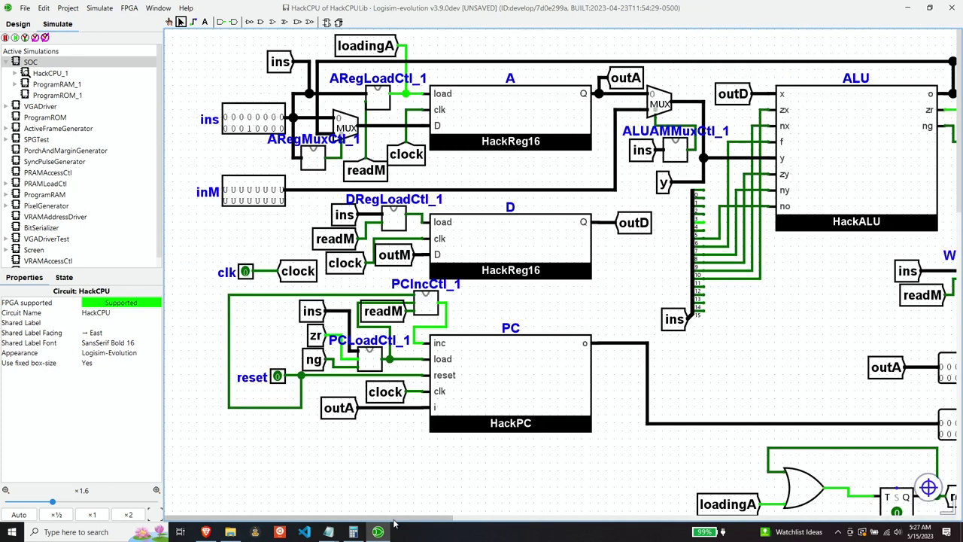
{"action": "left_click_drag", "start_coordinate": [394, 519], "coordinate": [455, 519]}
{"action": "scroll", "coordinate": [427, 504], "scroll_direction": "left", "scroll_amount": 5}
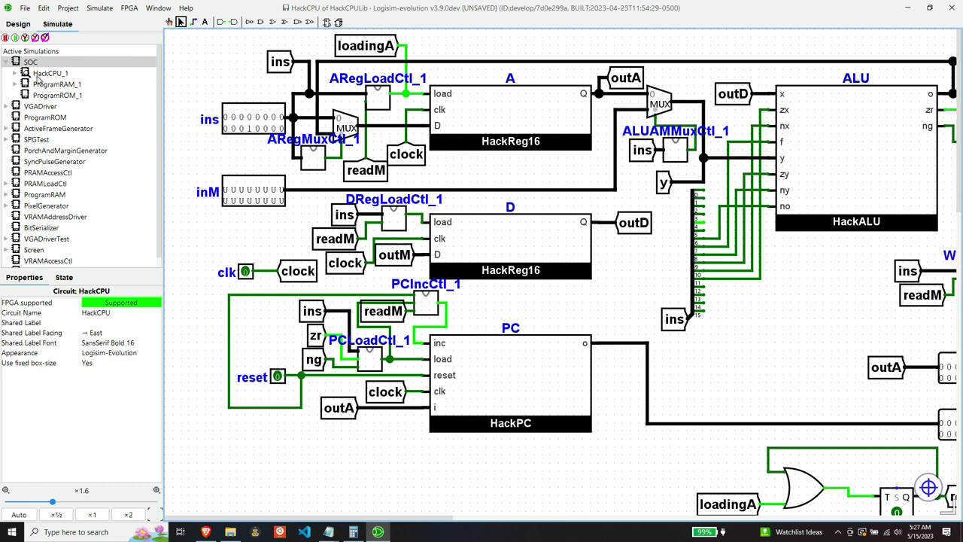
{"action": "double_click", "coordinate": [34, 63]}
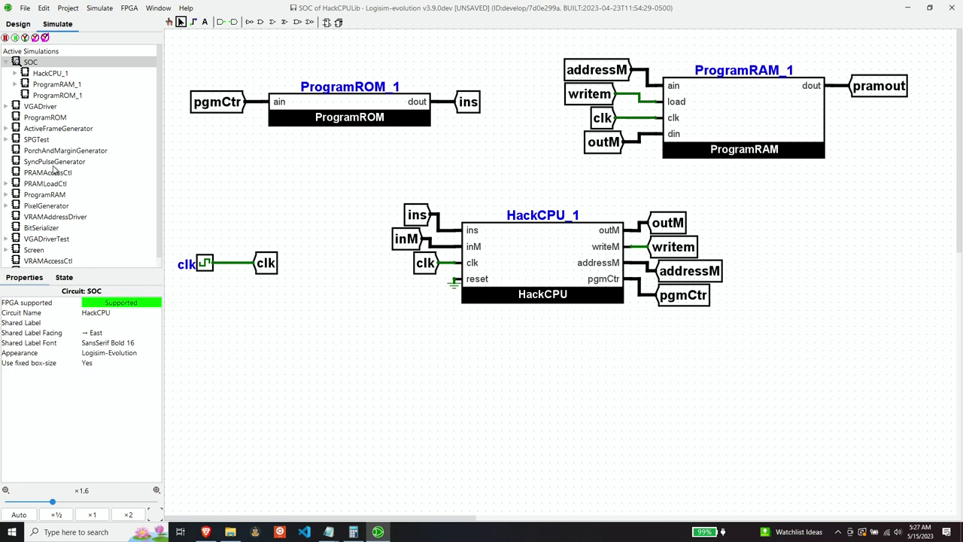
Place a Screen subcircuit block below the CPU in the SOC circuit.
{"action": "scroll", "coordinate": [50, 158], "scroll_direction": "down", "scroll_amount": 1}
{"action": "left_click", "coordinate": [36, 241]}
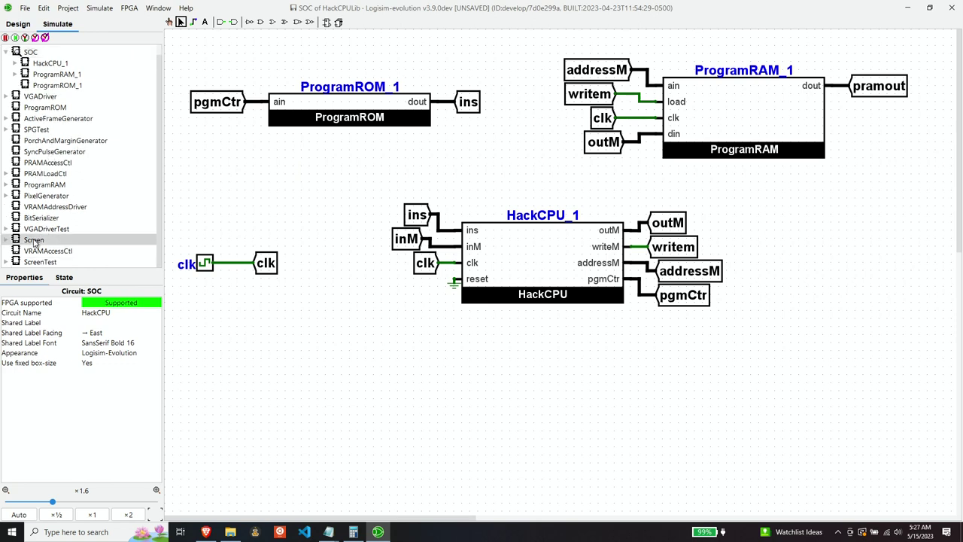
{"action": "left_click", "coordinate": [440, 347]}
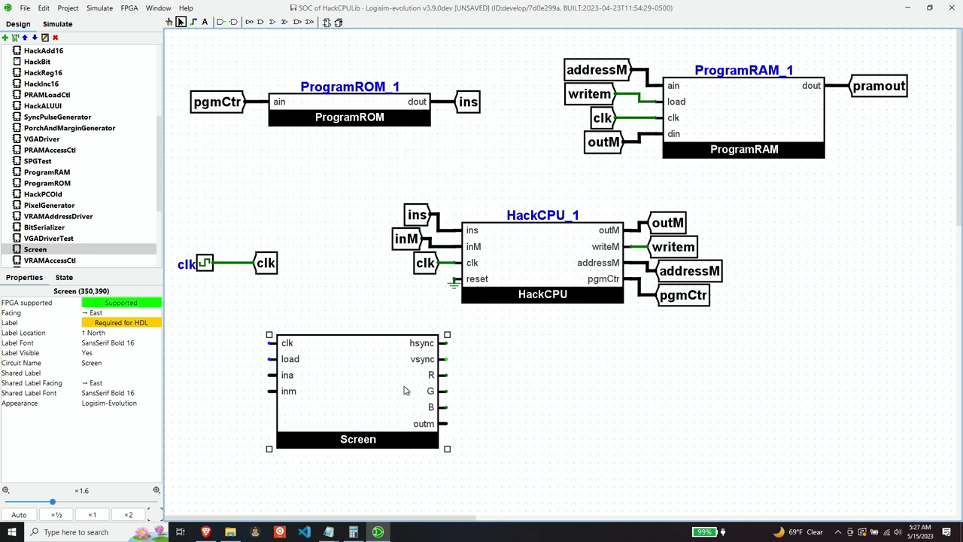
{"action": "left_click_drag", "start_coordinate": [379, 391], "coordinate": [372, 391]}
{"action": "scroll", "coordinate": [13, 154], "scroll_direction": "down", "scroll_amount": 4}
Add a pin labelled hsync beside the Screen's hsync output.
{"action": "left_click", "coordinate": [13, 154]}
{"action": "left_click", "coordinate": [38, 130]}
{"action": "left_click", "coordinate": [462, 356]}
{"action": "type", "text": "hsync"}
{"action": "left_click_drag", "start_coordinate": [462, 357], "coordinate": [446, 345]}
Add pins labelled vsync, R, G and B at the Screen's remaining outputs.
{"action": "left_click", "coordinate": [447, 360]}
{"action": "type", "text": "vsync"}
{"action": "left_click", "coordinate": [137, 374]}
{"action": "left_click", "coordinate": [447, 376]}
{"action": "type", "text": "R"}
{"action": "left_click", "coordinate": [446, 392]}
{"action": "type", "text": "G"}
{"action": "left_click", "coordinate": [454, 410]}
{"action": "type", "text": "B"}
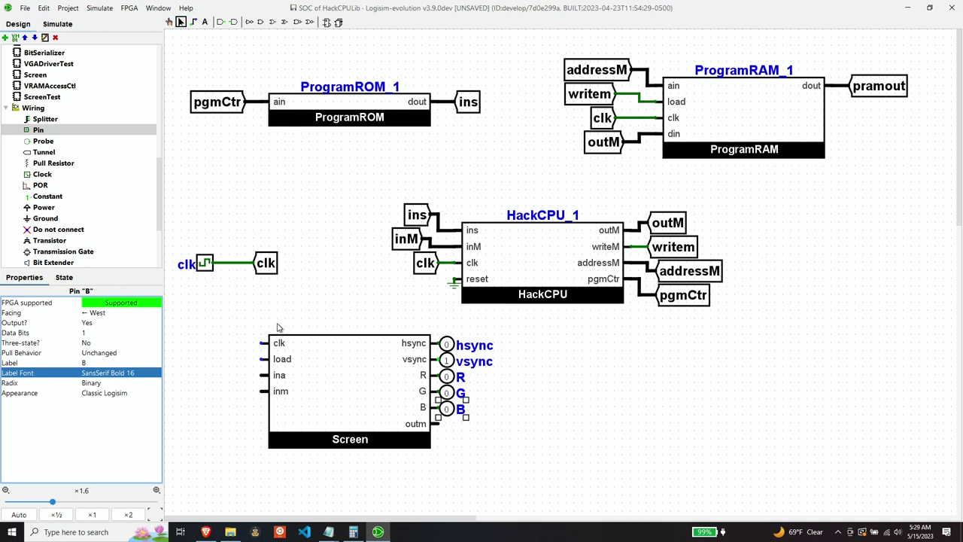
Copy the clk and writem tunnels onto the Screen's clk and load inputs.
{"action": "left_click_drag", "start_coordinate": [265, 262], "coordinate": [224, 319]}
{"action": "left_click", "coordinate": [670, 250]}
{"action": "left_click", "coordinate": [227, 359]}
Attach addressM and outM tunnels and wire them to the Screen's ina and inm inputs.
{"action": "left_click", "coordinate": [228, 398]}
{"action": "left_click_drag", "start_coordinate": [236, 391], "coordinate": [265, 374]}
{"action": "left_click", "coordinate": [668, 223]}
{"action": "left_click", "coordinate": [232, 421]}
{"action": "left_click_drag", "start_coordinate": [233, 416], "coordinate": [265, 391]}
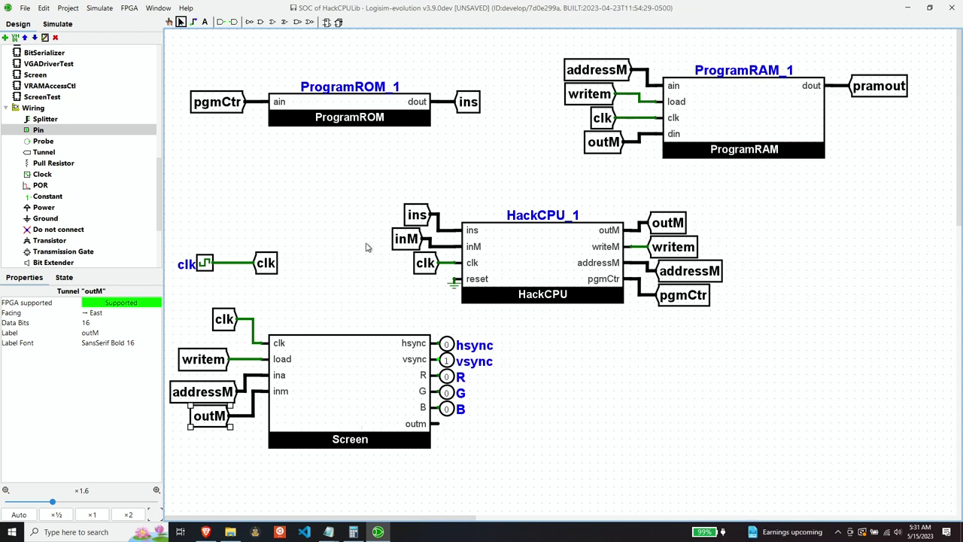
Copy the pramout tunnel to the Screen's outm port, relabel it vramout, and align it.
{"action": "left_click", "coordinate": [886, 88]}
{"action": "left_click_drag", "start_coordinate": [887, 88], "coordinate": [484, 426]}
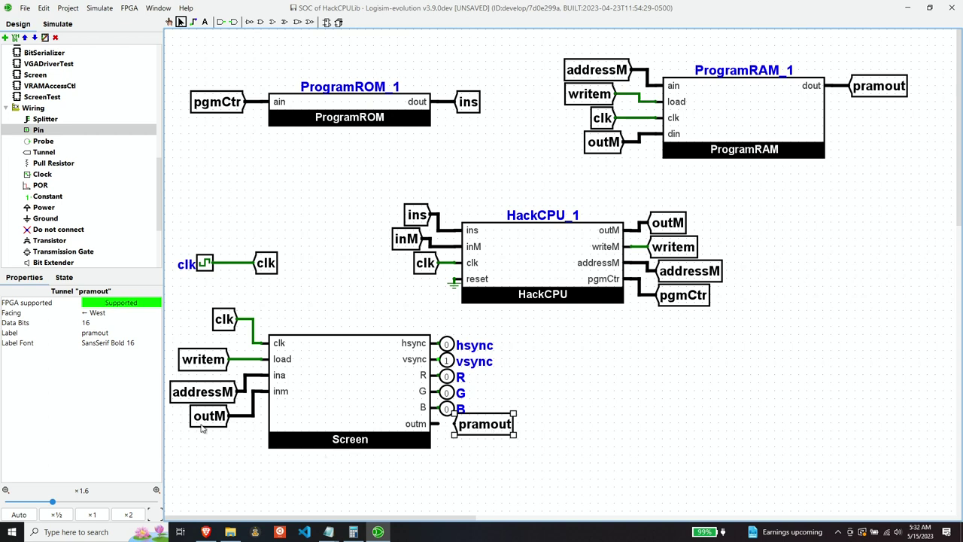
{"action": "left_click", "coordinate": [113, 333]}
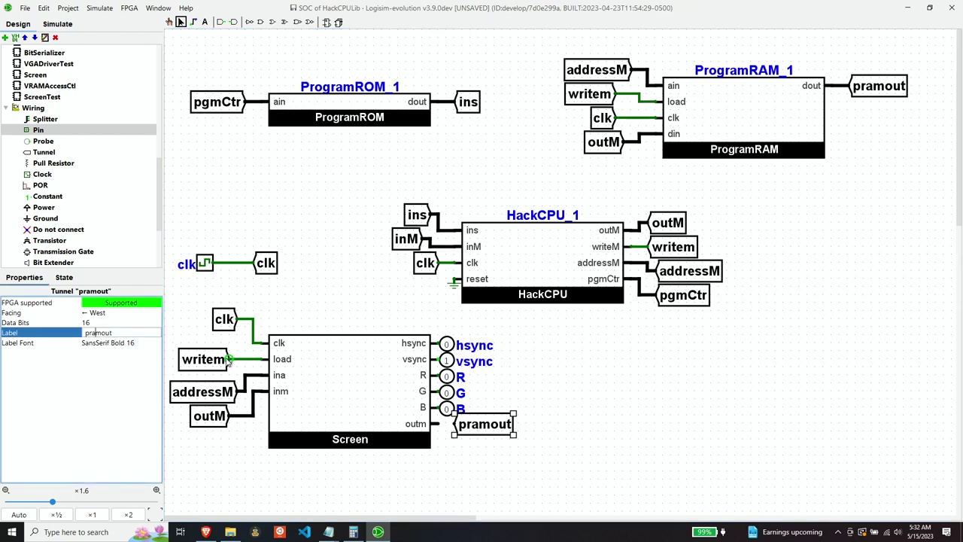
{"action": "type", "text": "v"}
{"action": "key", "text": "Return"}
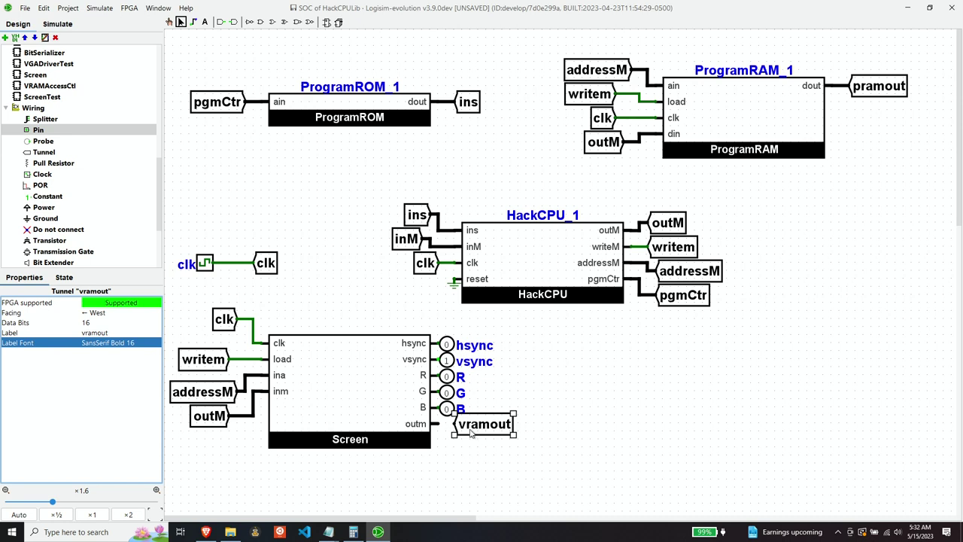
{"action": "mouse_move", "coordinate": [471, 430]}
{"action": "left_mouse_down"}
{"action": "mouse_move", "coordinate": [446, 432]}
{"action": "mouse_move", "coordinate": [454, 433]}
{"action": "left_mouse_up"}
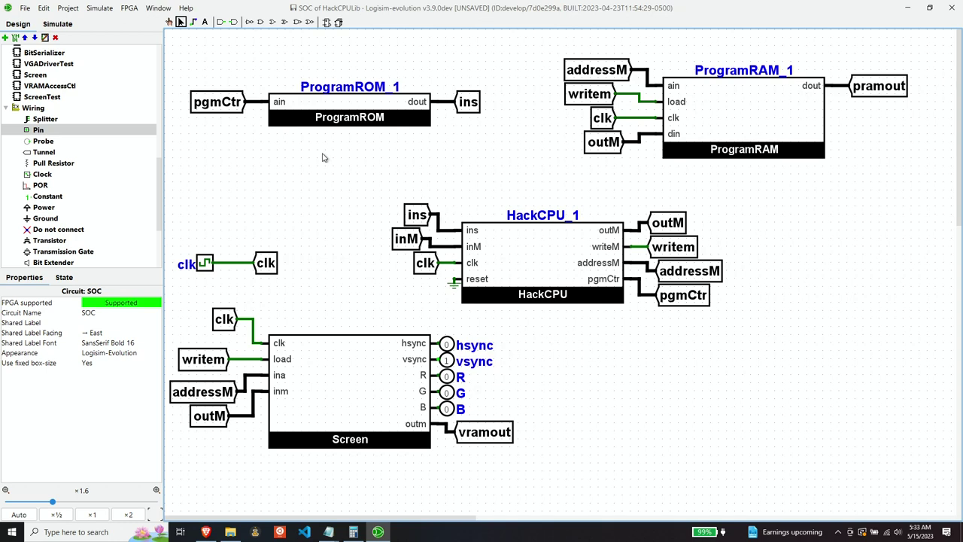
Create a new MemoryRouter circuit and add a 16-bit input pin labelled pram.
{"action": "left_click", "coordinate": [6, 37]}
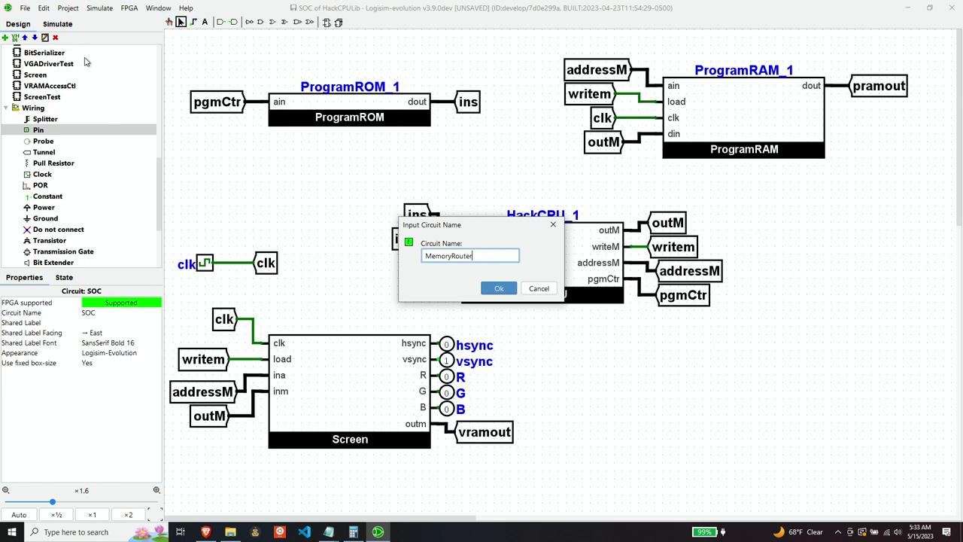
{"action": "left_click", "coordinate": [498, 289]}
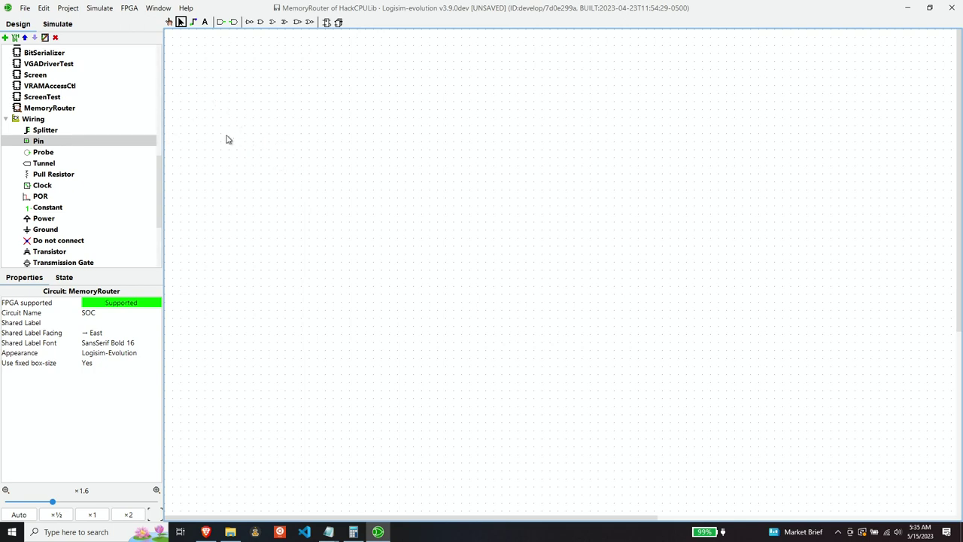
{"action": "left_click", "coordinate": [39, 143]}
{"action": "left_click", "coordinate": [238, 94]}
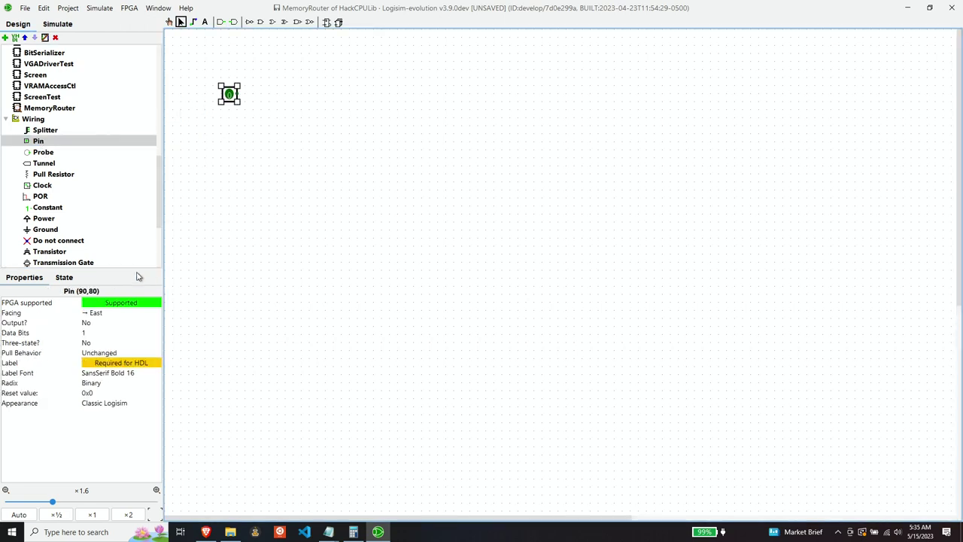
{"action": "left_click", "coordinate": [112, 364]}
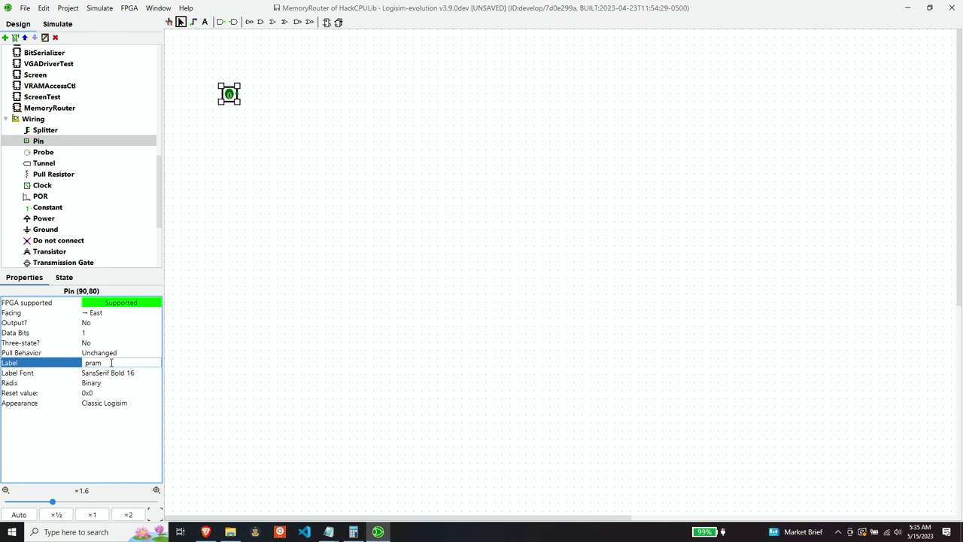
{"action": "type", "text": "pram"}
{"action": "key", "text": "Return"}
{"action": "left_click", "coordinate": [94, 333]}
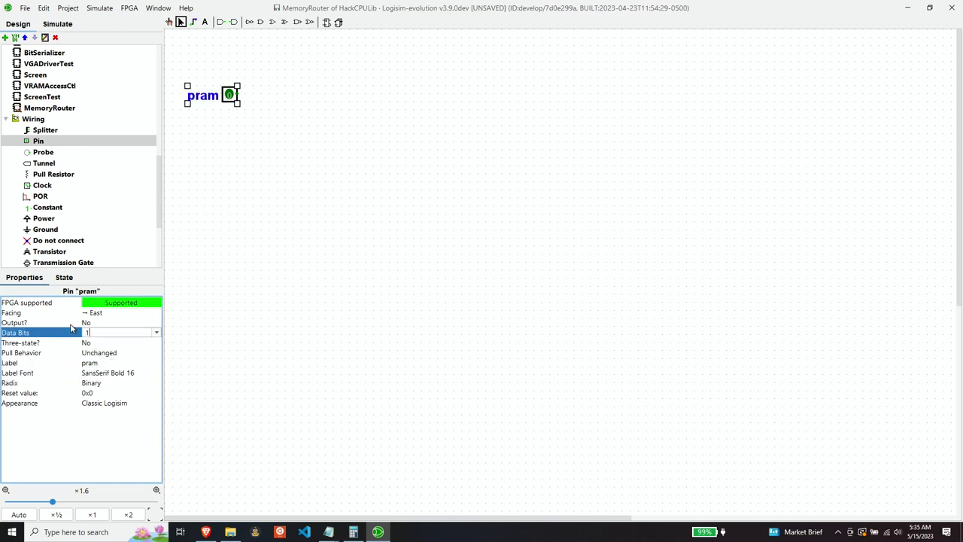
{"action": "type", "text": "6"}
{"action": "key", "text": "Return"}
{"action": "left_click_drag", "start_coordinate": [211, 105], "coordinate": [253, 93]}
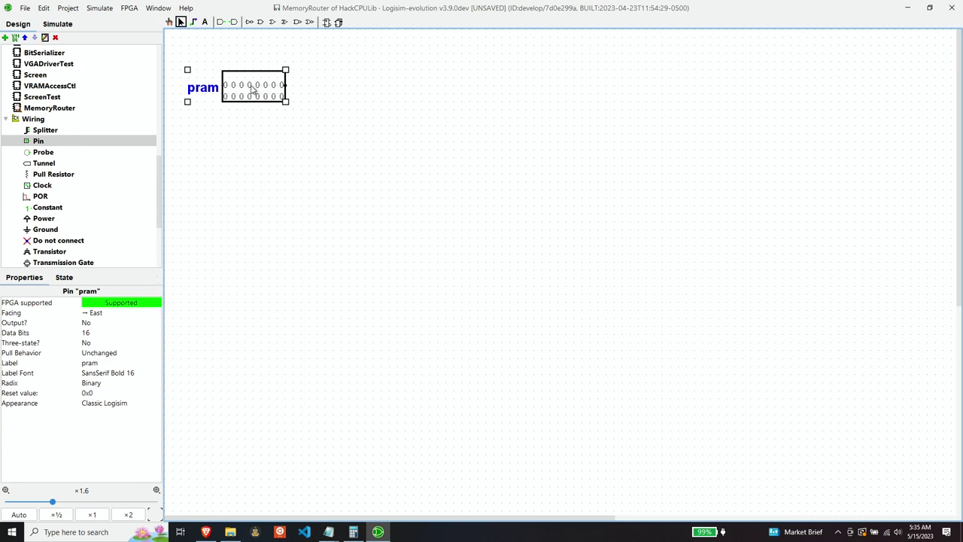
Add a second 16-bit pin labelled vram below pram.
{"action": "left_click_drag", "start_coordinate": [243, 119], "coordinate": [246, 146]}
{"action": "left_click", "coordinate": [110, 363]}
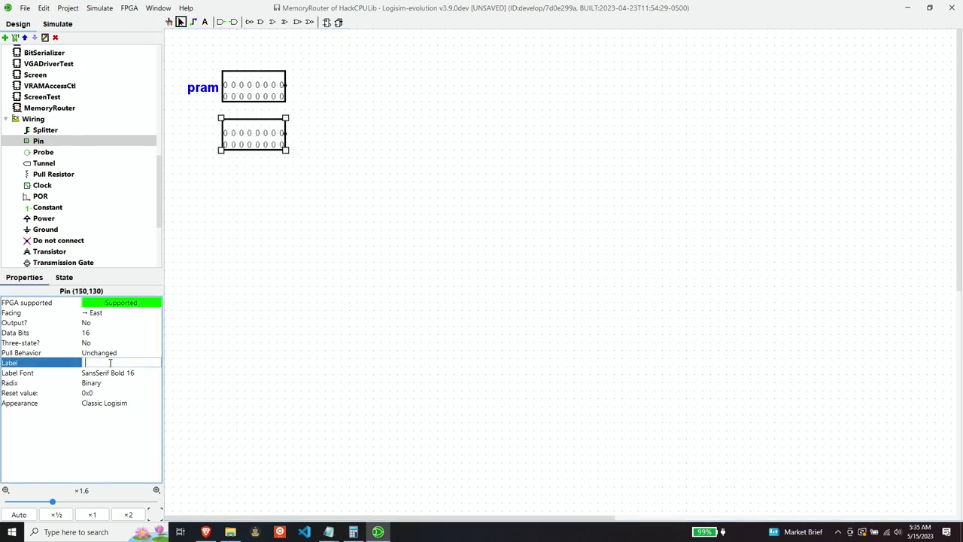
{"action": "type", "text": "vram"}
{"action": "key", "text": "Return"}
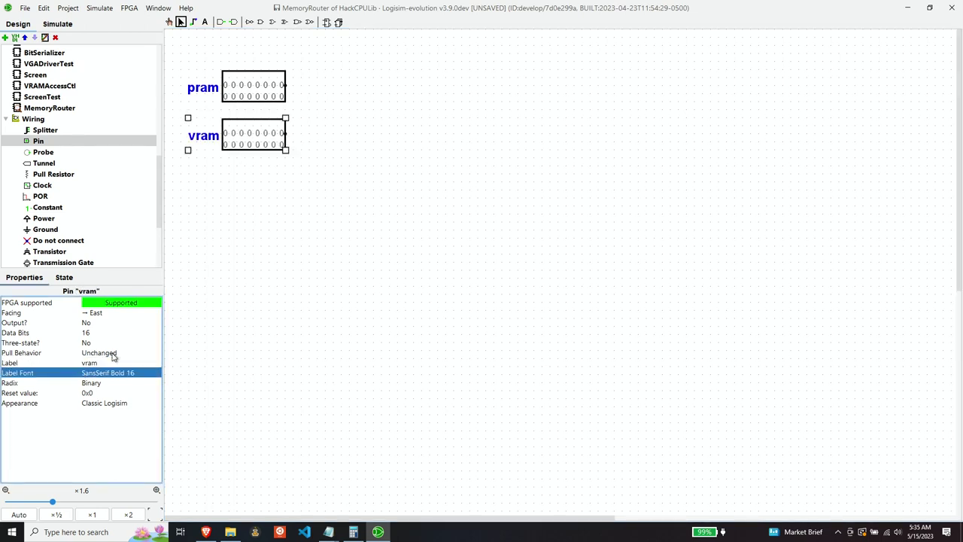
{"action": "left_click", "coordinate": [259, 192]}
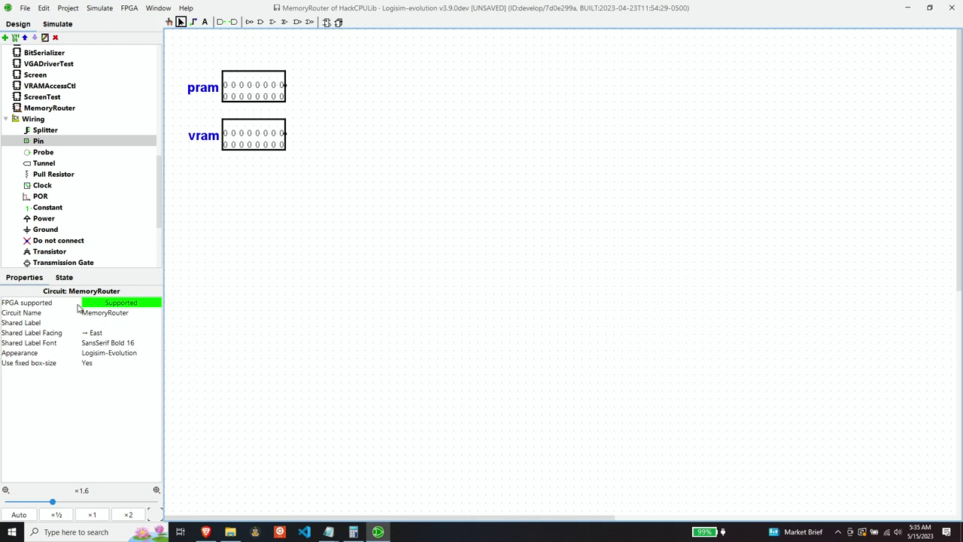
Add a third pin labelled addressM below vram and set it to 16 data bits.
{"action": "left_click", "coordinate": [43, 145]}
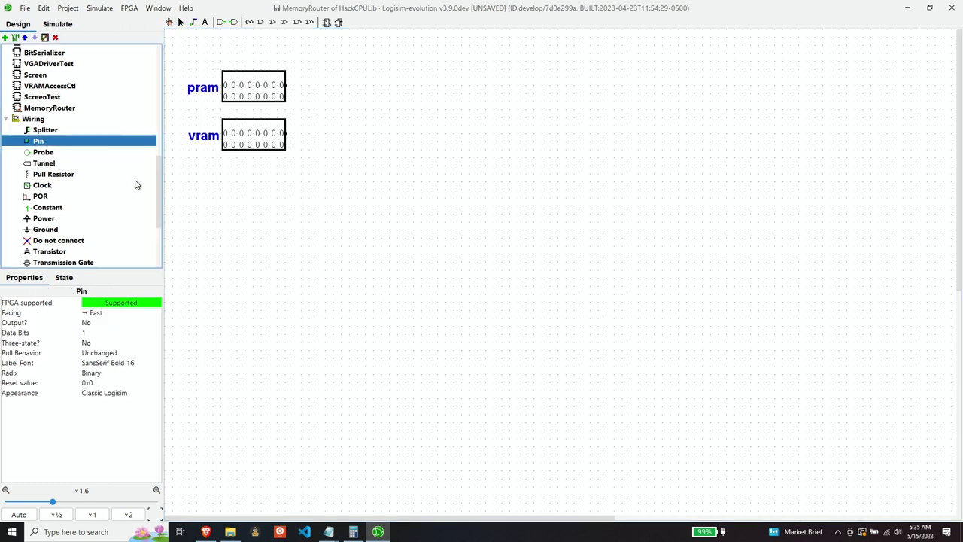
{"action": "left_click", "coordinate": [284, 188]}
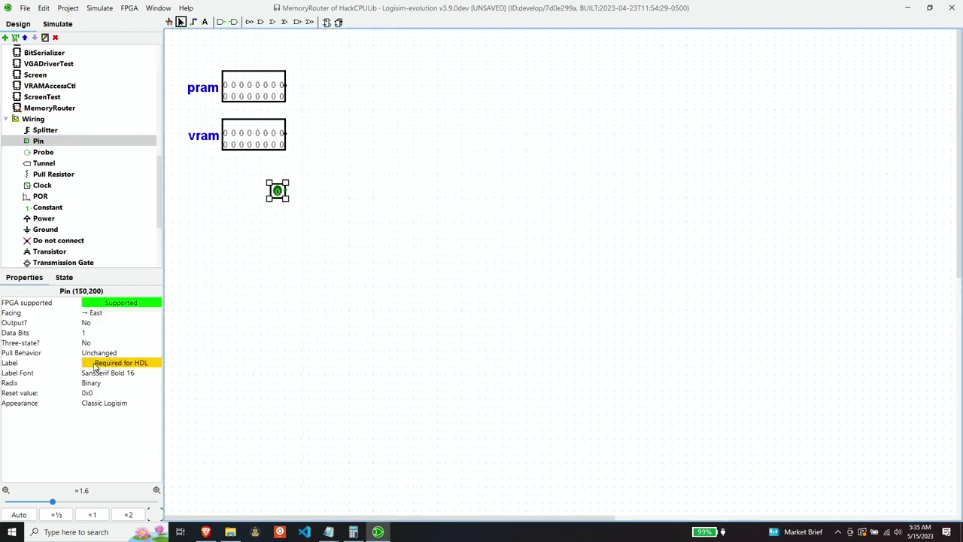
{"action": "left_click", "coordinate": [95, 364]}
{"action": "type", "text": "addressM"}
{"action": "key", "text": "Return"}
{"action": "left_click", "coordinate": [268, 191]}
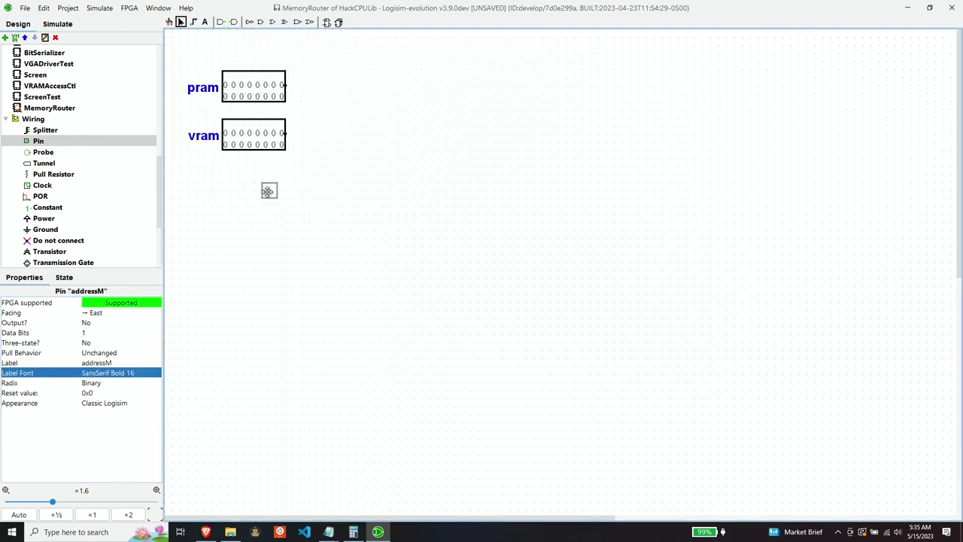
{"action": "left_click", "coordinate": [91, 332]}
{"action": "type", "text": "6"}
{"action": "key", "text": "Return"}
{"action": "left_click", "coordinate": [259, 86]}
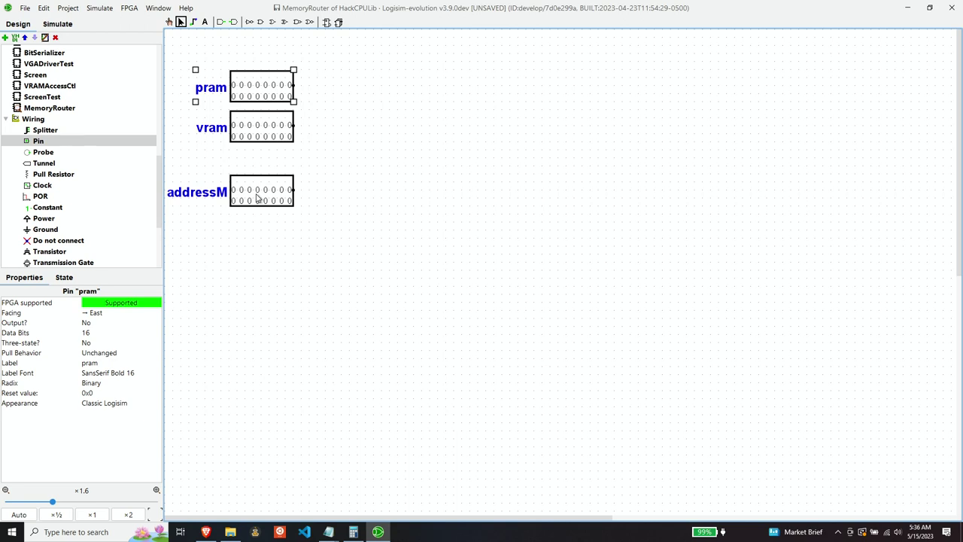
Place a VRAMAccessCtl block right of addressM and wire addressM to its ina input.
{"action": "scroll", "coordinate": [53, 201], "scroll_direction": "up", "scroll_amount": 4}
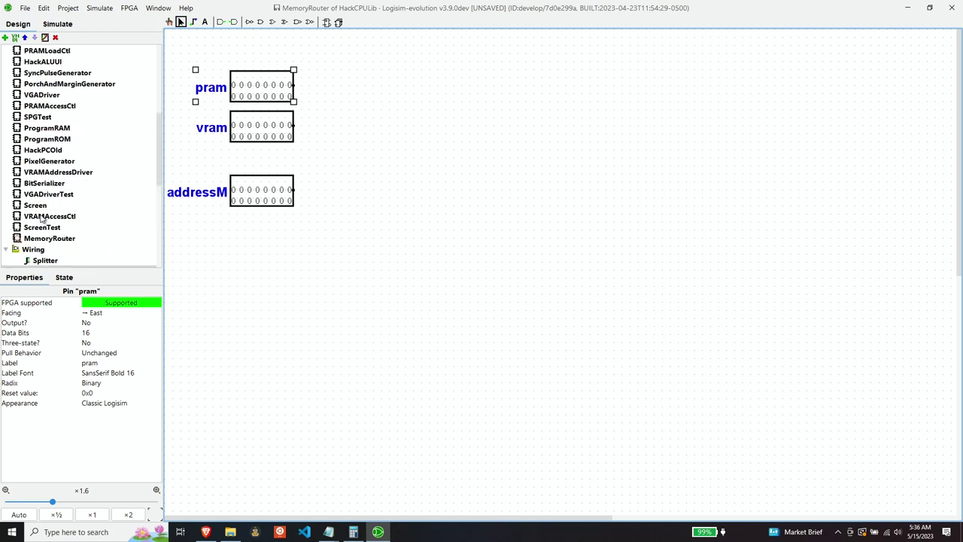
{"action": "left_click", "coordinate": [43, 218]}
{"action": "left_click", "coordinate": [525, 185]}
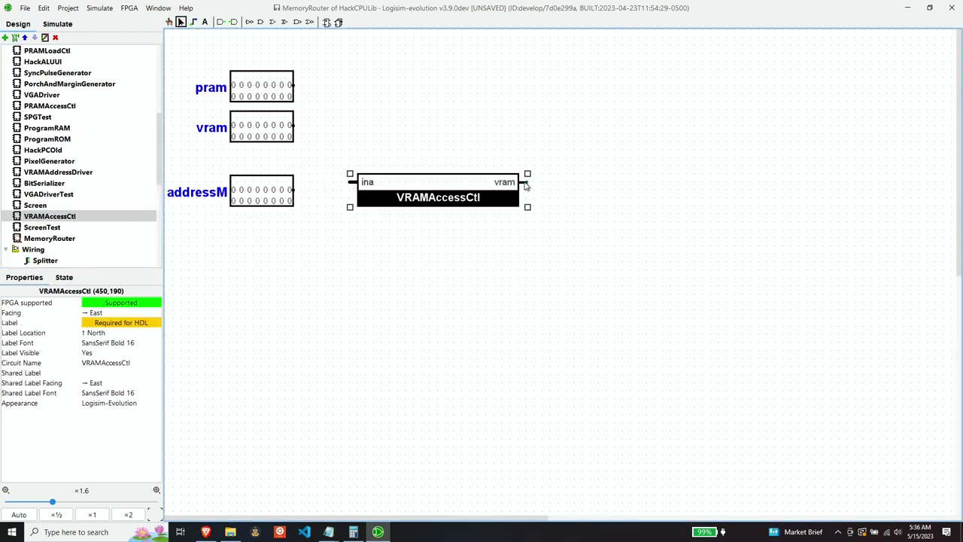
{"action": "left_click_drag", "start_coordinate": [434, 187], "coordinate": [412, 189]}
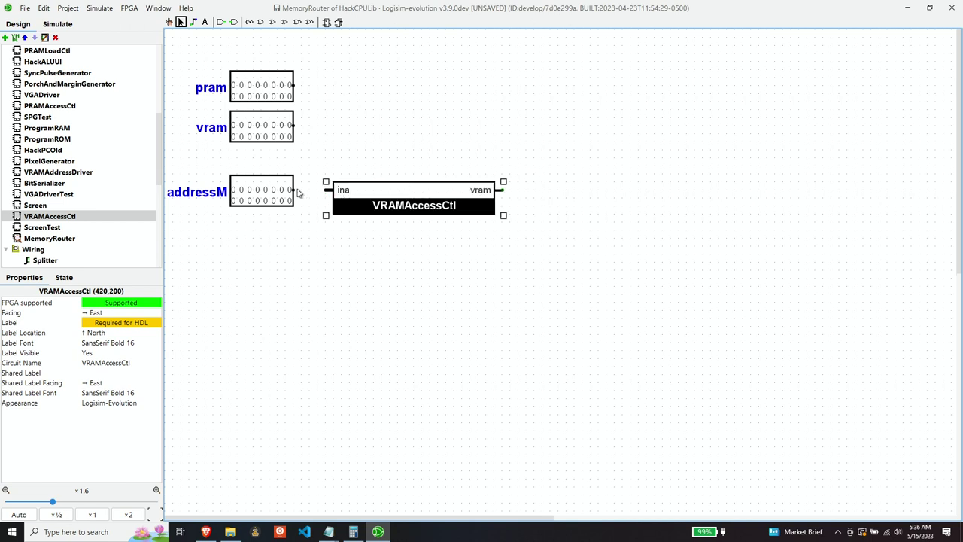
{"action": "left_click_drag", "start_coordinate": [295, 191], "coordinate": [331, 190]}
Place a new pin at the circuit's right side labelled ramout.
{"action": "scroll", "coordinate": [75, 183], "scroll_direction": "down", "scroll_amount": 3}
{"action": "left_click", "coordinate": [39, 206]}
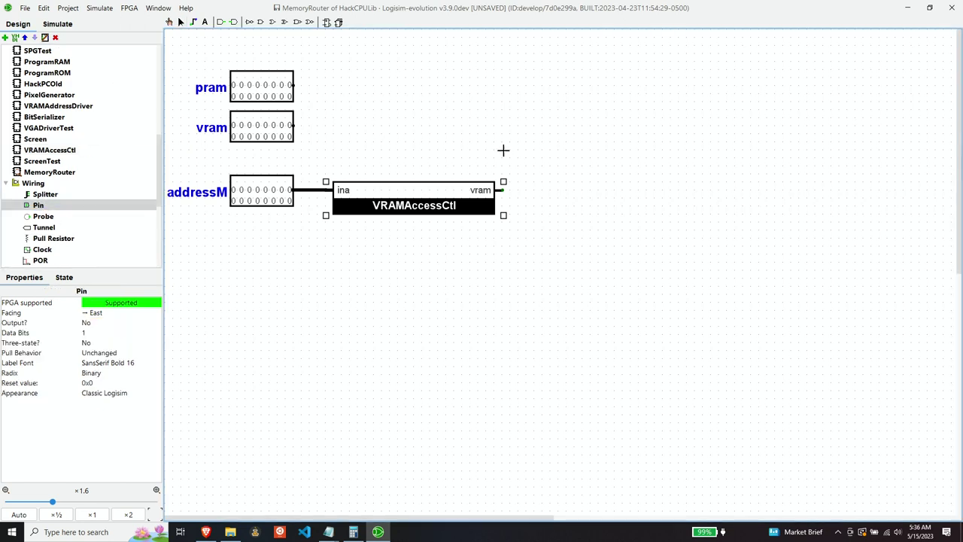
{"action": "left_click", "coordinate": [662, 134]}
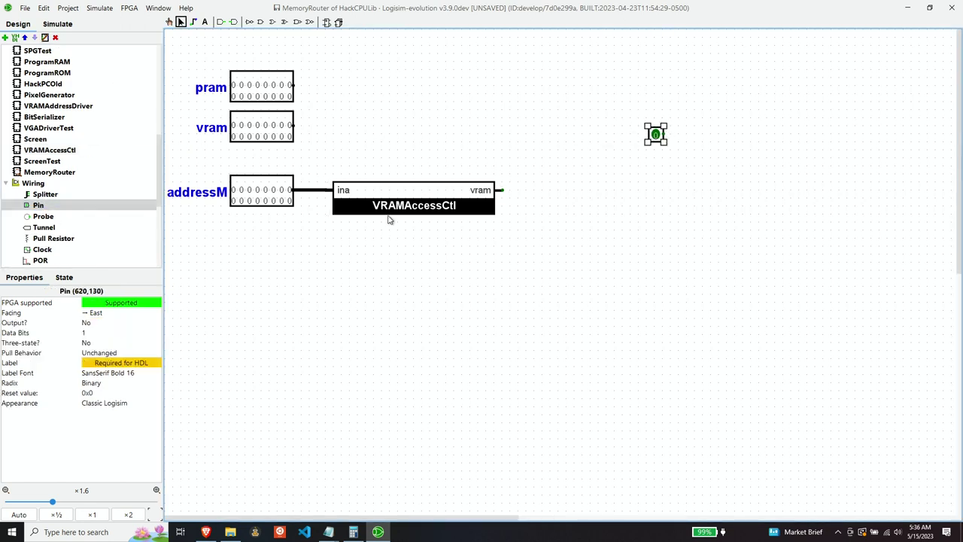
{"action": "left_click", "coordinate": [103, 365]}
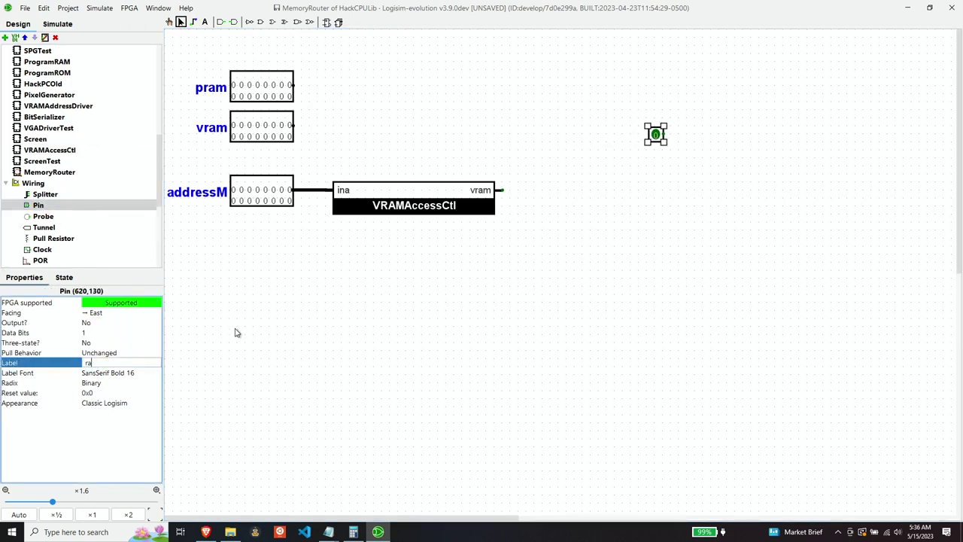
{"action": "type", "text": "ramout"}
{"action": "key", "text": "Return"}
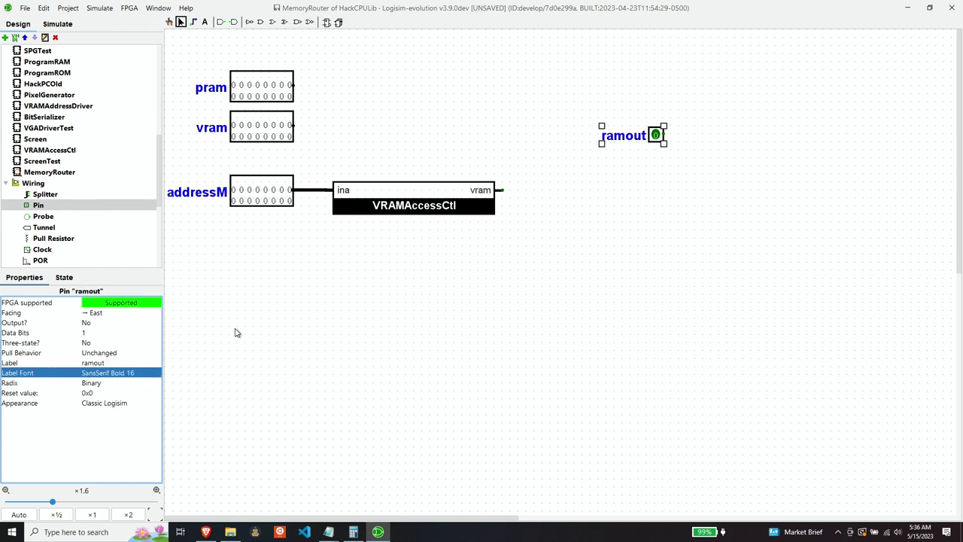
Make ramout a west-facing, 16-bit output pin and nudge it further right.
{"action": "left_click", "coordinate": [97, 324]}
{"action": "left_click", "coordinate": [91, 333]}
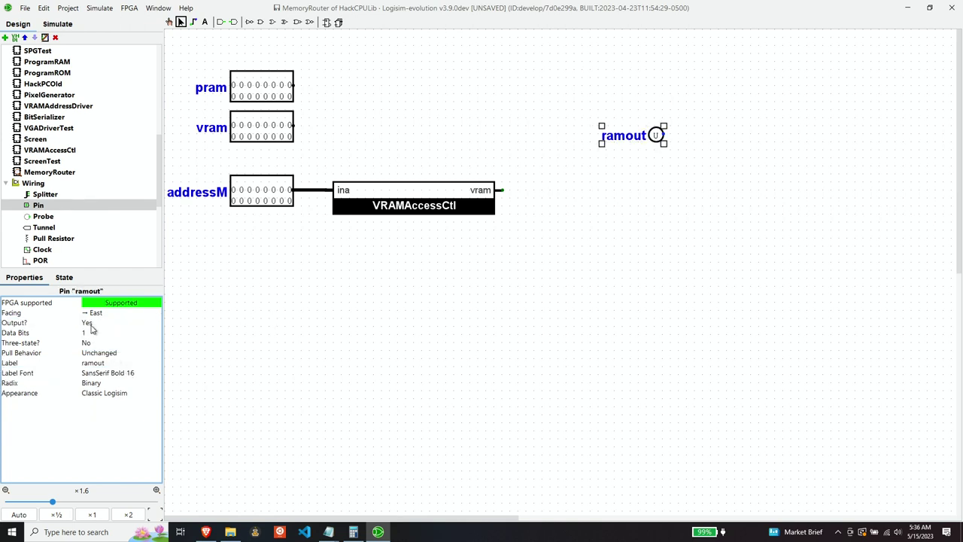
{"action": "left_click", "coordinate": [92, 314]}
{"action": "left_click", "coordinate": [99, 360]}
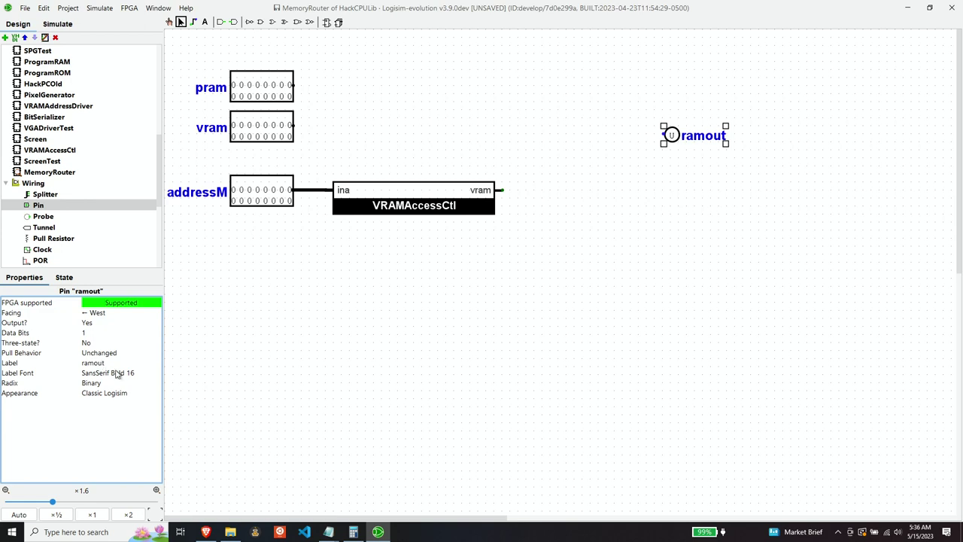
{"action": "left_click", "coordinate": [97, 333]}
{"action": "type", "text": "6"}
{"action": "key", "text": "Return"}
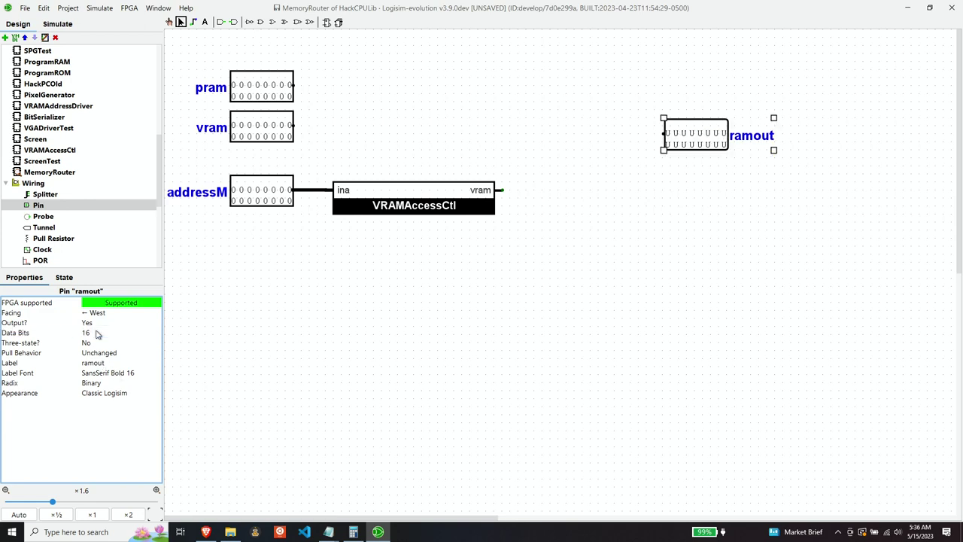
{"action": "left_click_drag", "start_coordinate": [707, 148], "coordinate": [730, 128]}
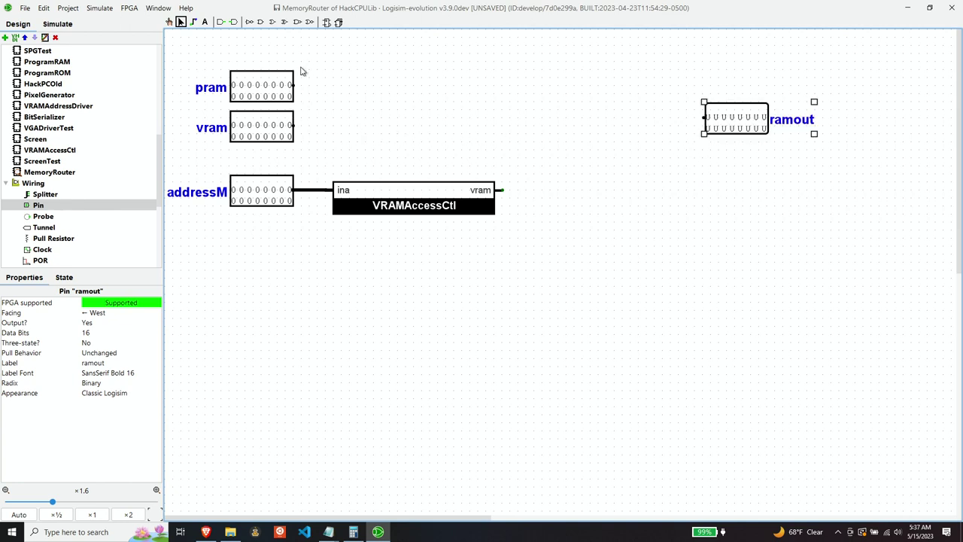
Place a 16-bit multiplexer to the left of the ramout pin.
{"action": "scroll", "coordinate": [47, 134], "scroll_direction": "up", "scroll_amount": 8}
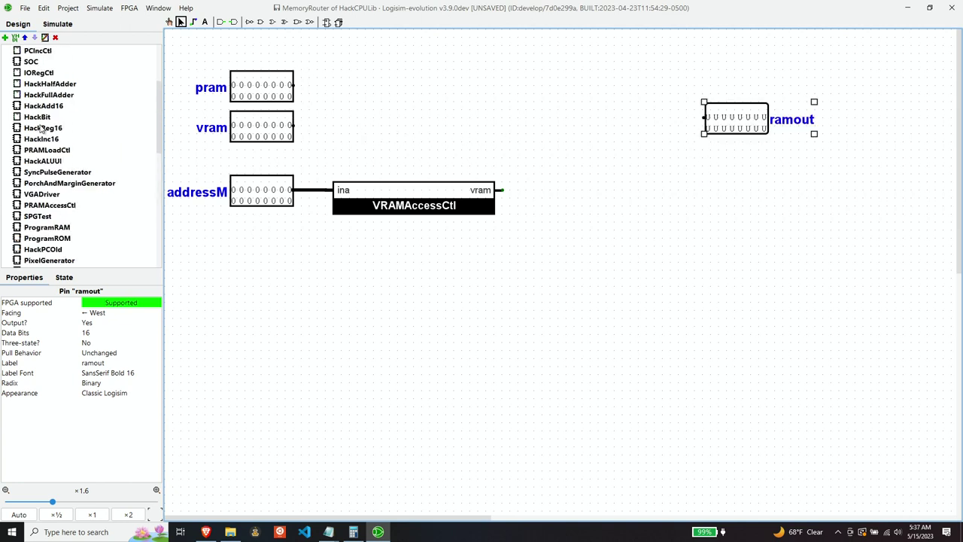
{"action": "scroll", "coordinate": [43, 128], "scroll_direction": "down", "scroll_amount": 12}
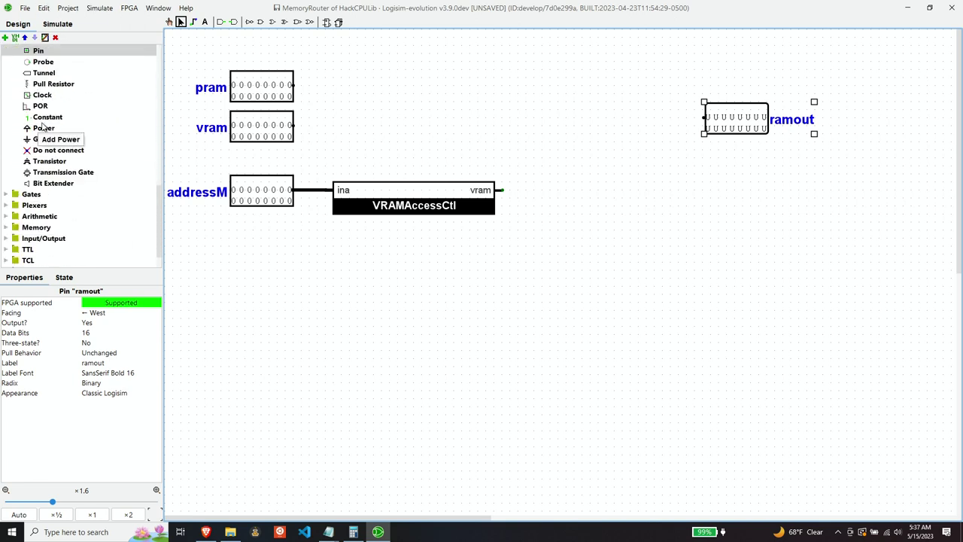
{"action": "scroll", "coordinate": [43, 130], "scroll_direction": "down", "scroll_amount": 1}
{"action": "left_click", "coordinate": [9, 174]}
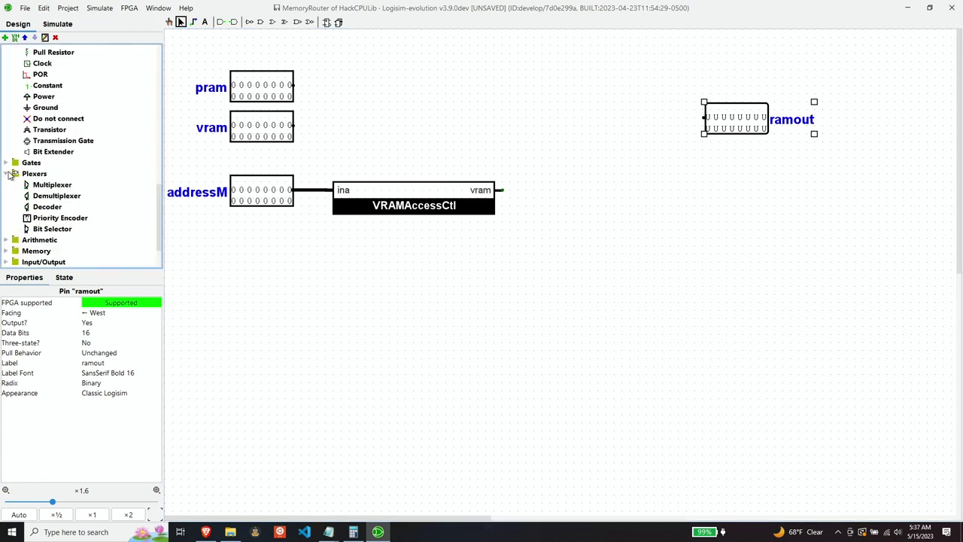
{"action": "left_click", "coordinate": [43, 186]}
{"action": "left_click", "coordinate": [638, 119]}
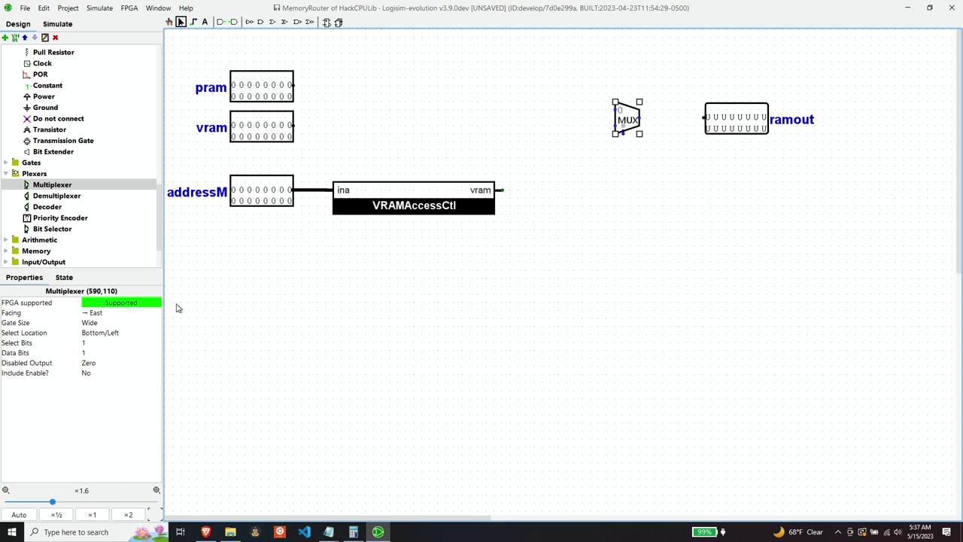
{"action": "left_click", "coordinate": [89, 353]}
{"action": "type", "text": "6"}
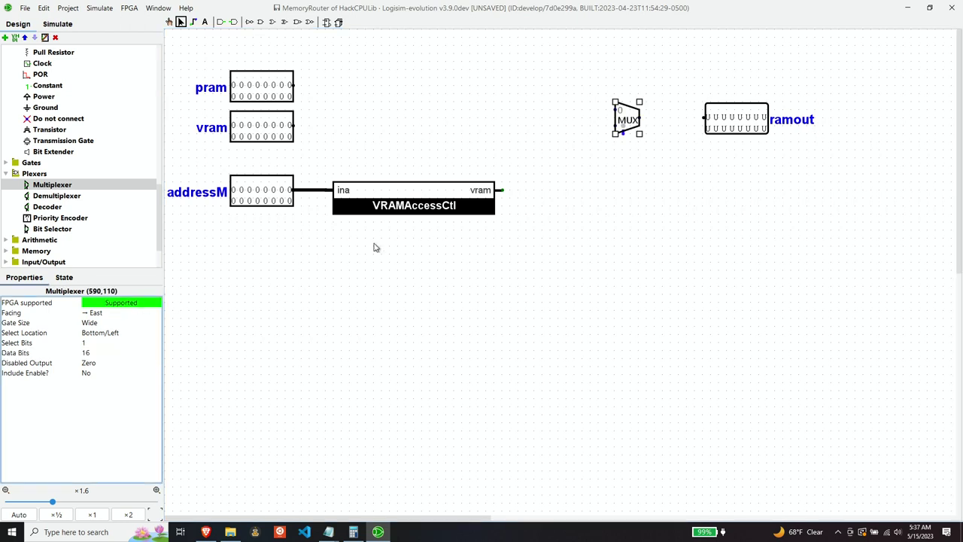
{"action": "key", "text": "Return"}
Move pram and vram beside the multiplexer, wire pram to input 0 and VRAMAccessCtl to select.
{"action": "left_click", "coordinate": [264, 85]}
{"action": "left_click_drag", "start_coordinate": [264, 84], "coordinate": [544, 84]}
{"action": "left_click_drag", "start_coordinate": [259, 134], "coordinate": [549, 134]}
{"action": "mouse_move", "coordinate": [575, 85]}
{"action": "left_mouse_down"}
{"action": "mouse_move", "coordinate": [609, 89]}
{"action": "mouse_move", "coordinate": [615, 111]}
{"action": "mouse_move", "coordinate": [577, 127]}
{"action": "mouse_move", "coordinate": [623, 125]}
{"action": "left_mouse_up"}
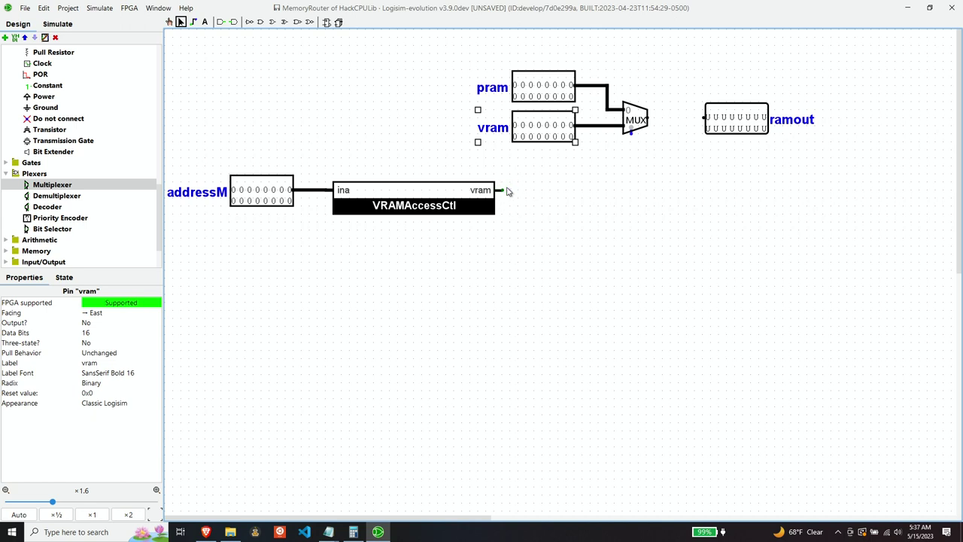
{"action": "mouse_move", "coordinate": [505, 193]}
{"action": "left_mouse_down"}
{"action": "mouse_move", "coordinate": [527, 191]}
{"action": "mouse_move", "coordinate": [635, 139]}
{"action": "mouse_move", "coordinate": [631, 134]}
{"action": "left_mouse_up"}
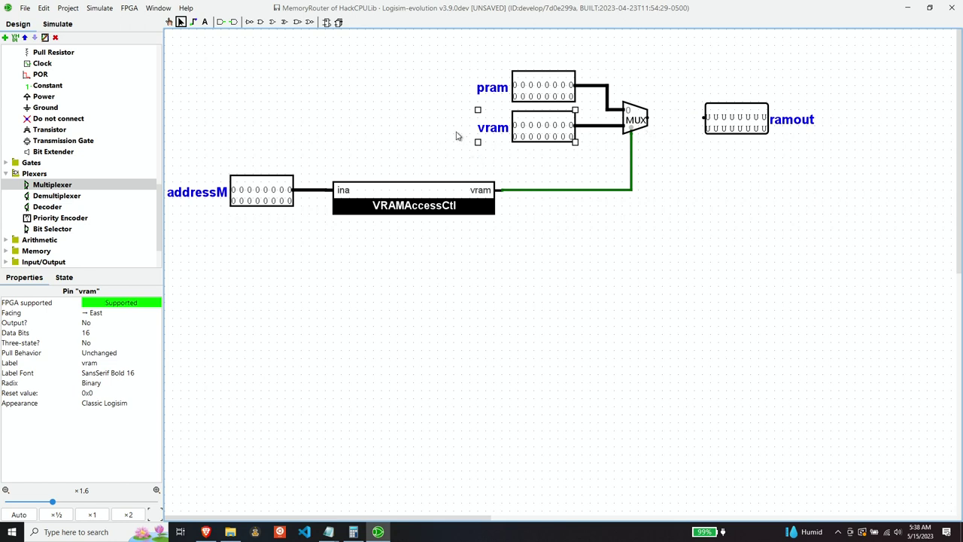
Replace the direct select wire with a D flip-flop fed by the VRAMAccessCtl output.
{"action": "left_click", "coordinate": [632, 191]}
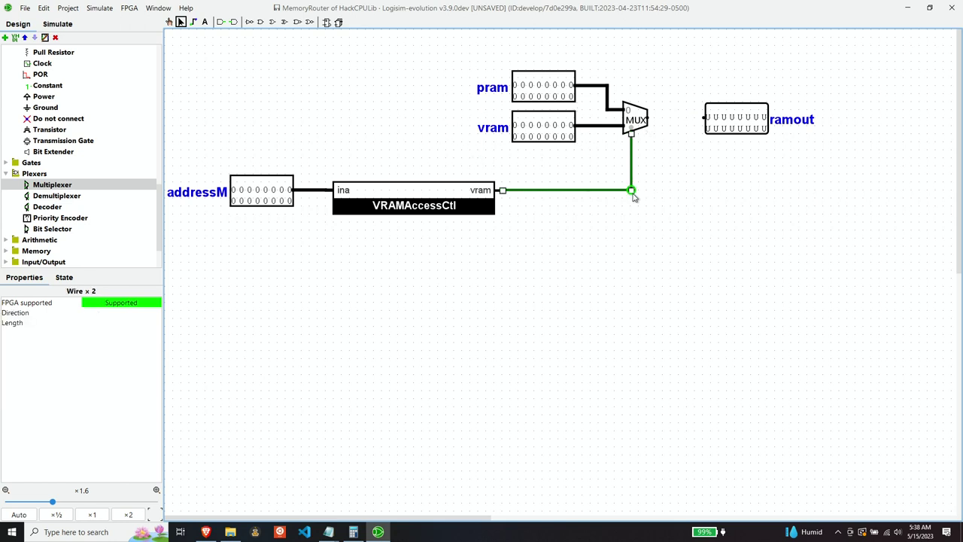
{"action": "key", "text": "Delete"}
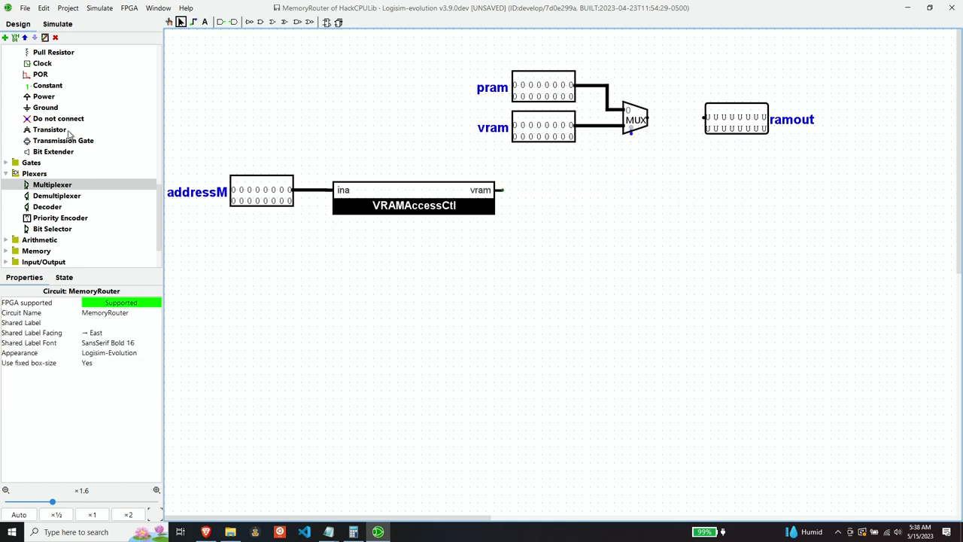
{"action": "scroll", "coordinate": [49, 117], "scroll_direction": "up", "scroll_amount": 6}
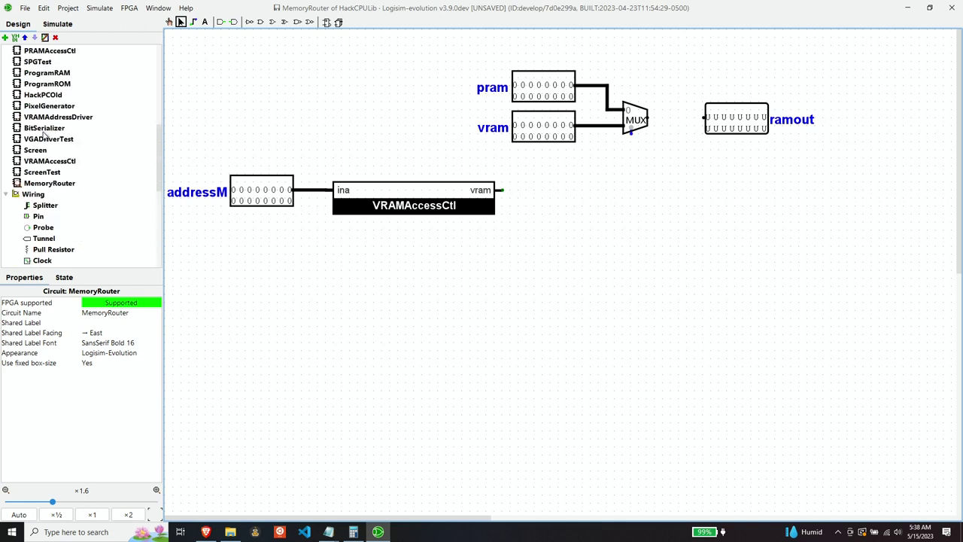
{"action": "scroll", "coordinate": [43, 134], "scroll_direction": "down", "scroll_amount": 6}
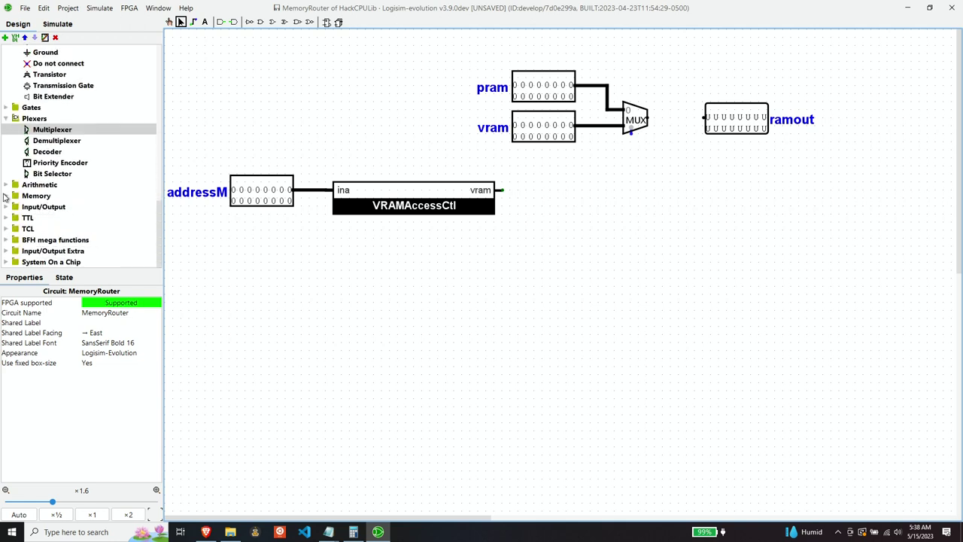
{"action": "left_click", "coordinate": [5, 196]}
{"action": "left_click", "coordinate": [47, 163]}
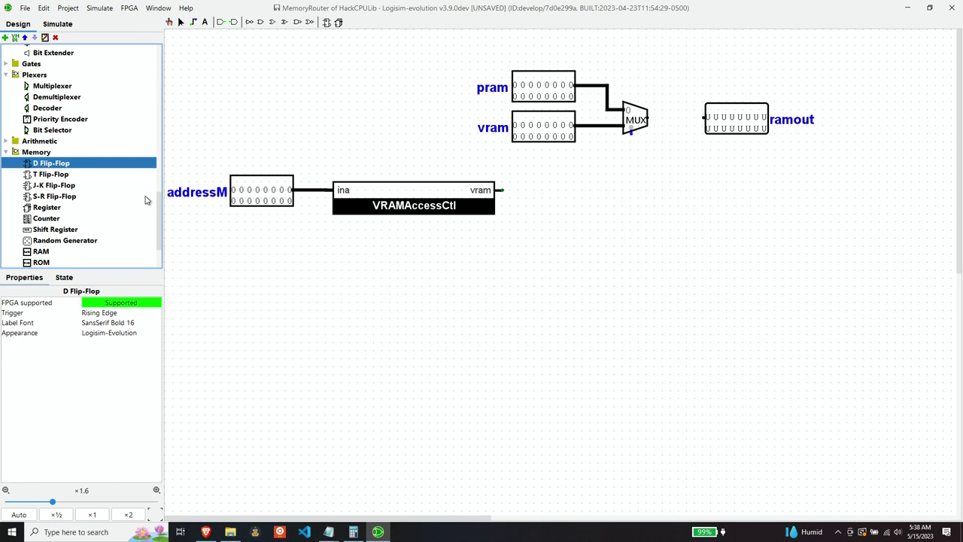
{"action": "left_click", "coordinate": [580, 219]}
{"action": "left_click_drag", "start_coordinate": [583, 222], "coordinate": [565, 205]}
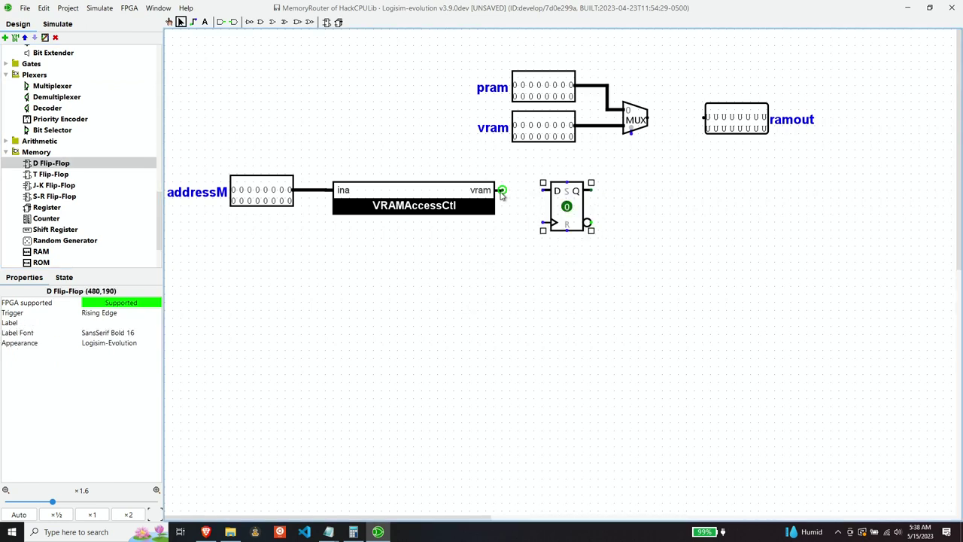
{"action": "left_click_drag", "start_coordinate": [503, 194], "coordinate": [632, 132]}
Add a clk pin on the flip-flop's clock input and connect the multiplexer output to ramout.
{"action": "left_click", "coordinate": [607, 259]}
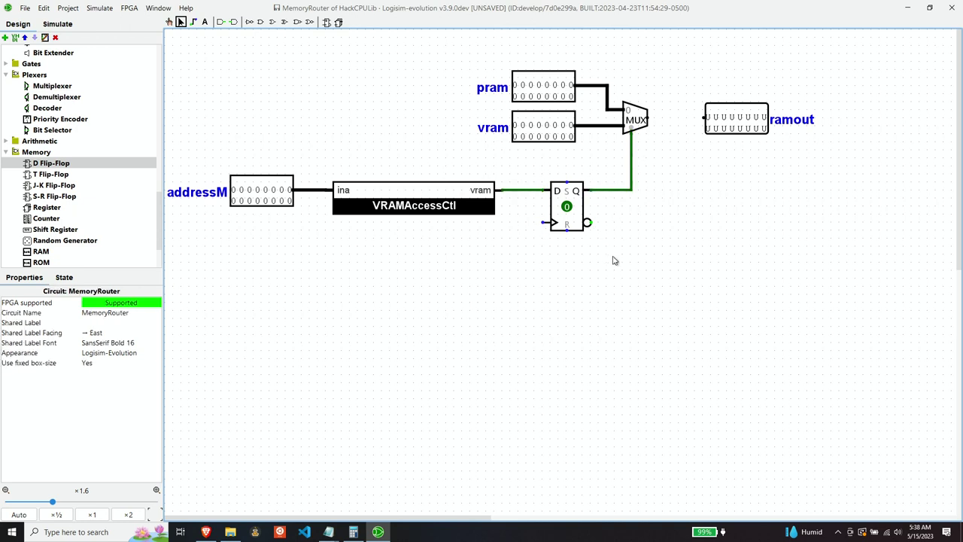
{"action": "scroll", "coordinate": [53, 158], "scroll_direction": "up", "scroll_amount": 5}
{"action": "left_click", "coordinate": [37, 150]}
{"action": "left_click", "coordinate": [510, 223]}
{"action": "type", "text": "clk"}
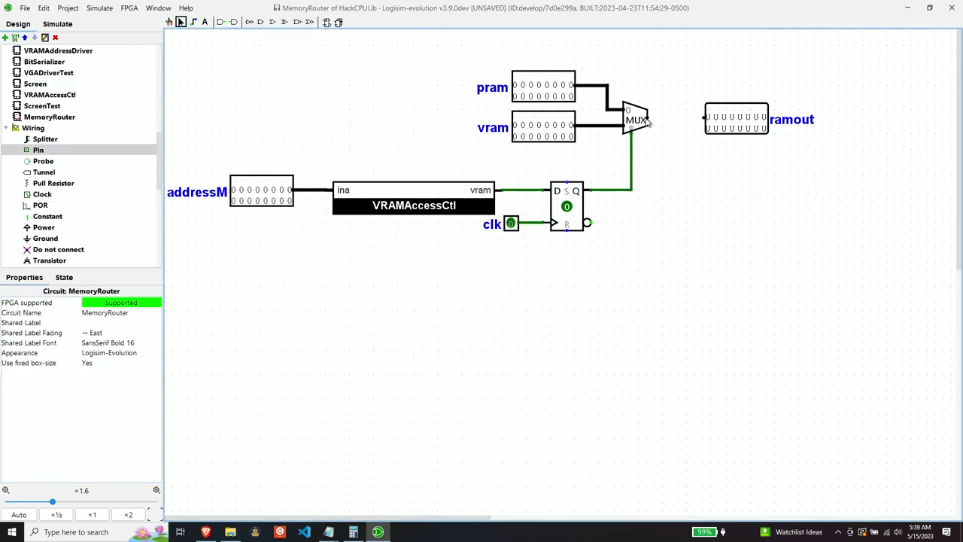
{"action": "left_click_drag", "start_coordinate": [654, 122], "coordinate": [705, 118]}
Switch to the SOC circuit and place a MemoryRouter block right of the Screen.
{"action": "scroll", "coordinate": [71, 136], "scroll_direction": "up", "scroll_amount": 5}
{"action": "scroll", "coordinate": [72, 136], "scroll_direction": "up", "scroll_amount": 3}
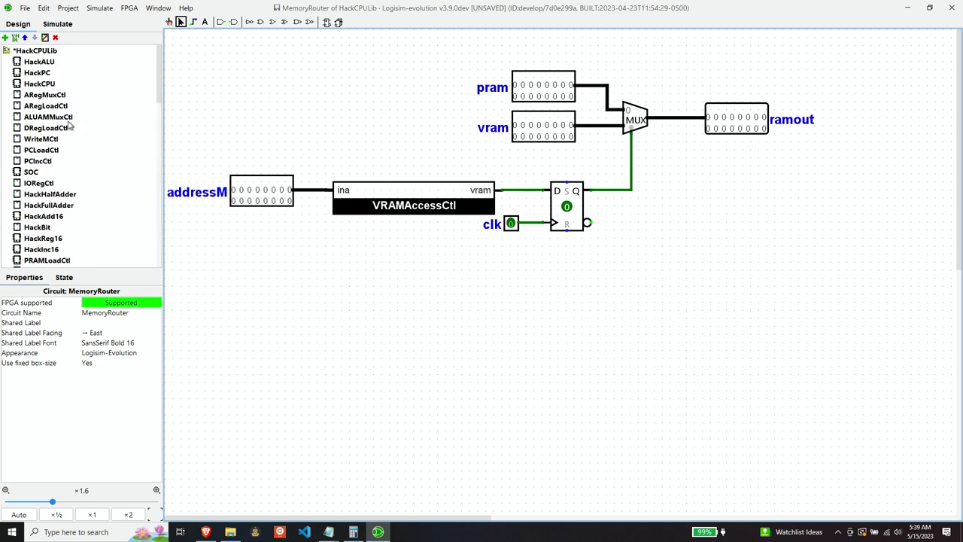
{"action": "double_click", "coordinate": [34, 172]}
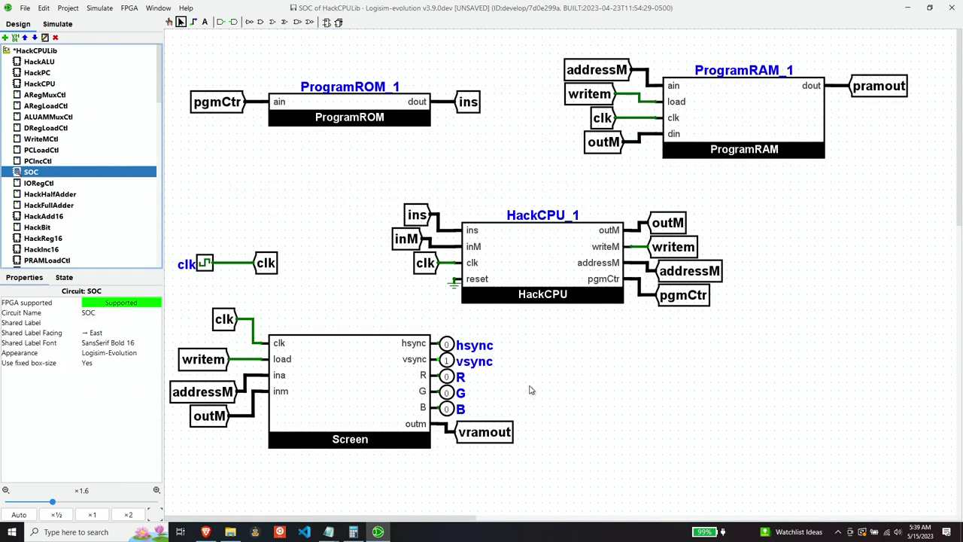
{"action": "scroll", "coordinate": [58, 201], "scroll_direction": "down", "scroll_amount": 2}
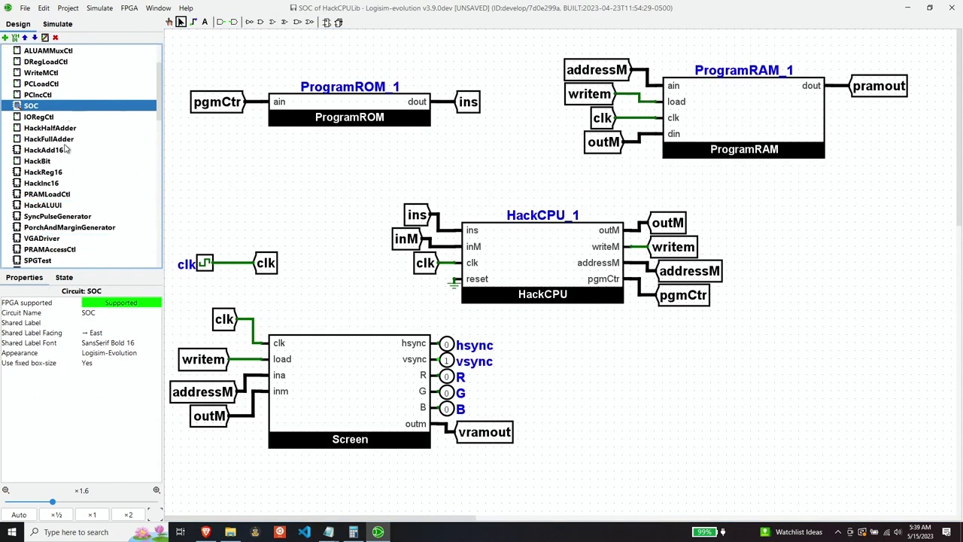
{"action": "scroll", "coordinate": [47, 184], "scroll_direction": "down", "scroll_amount": 6}
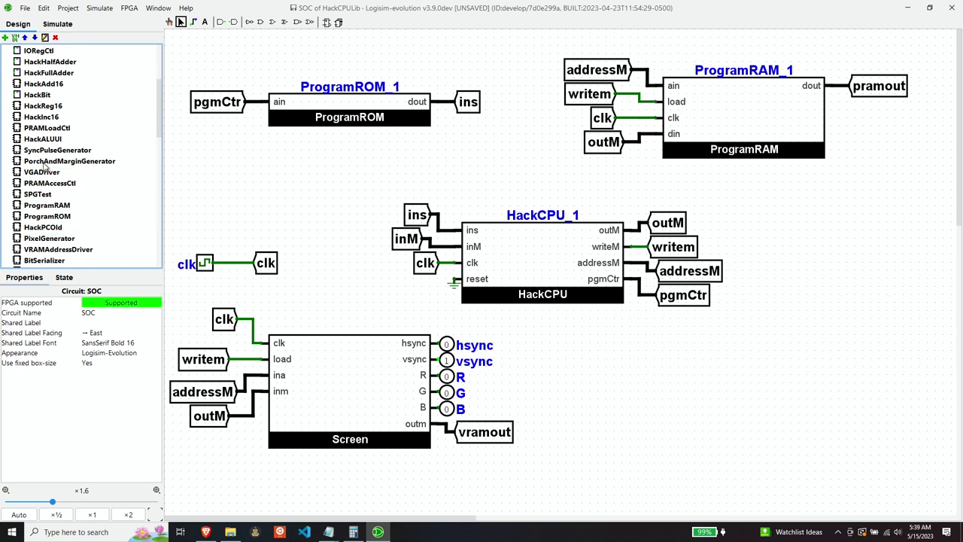
{"action": "left_click", "coordinate": [47, 183]}
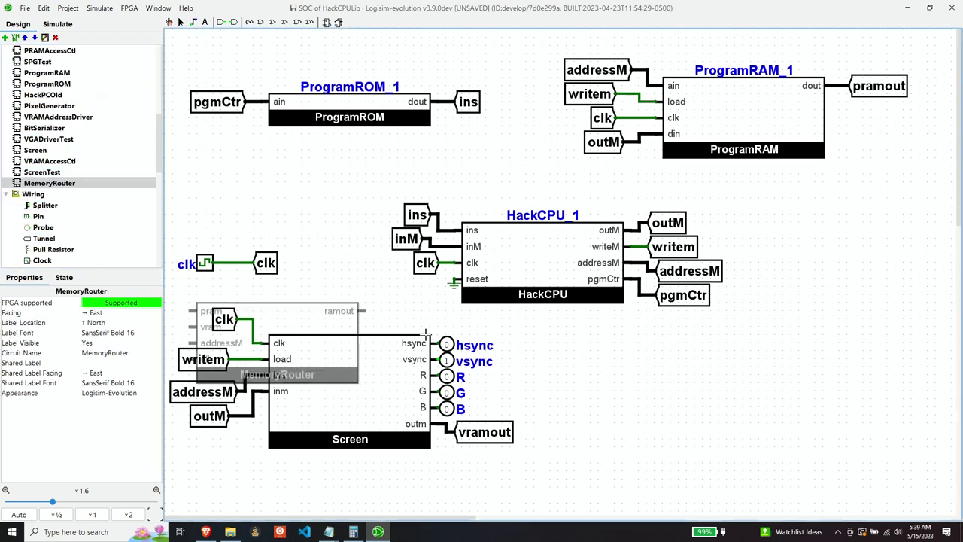
{"action": "left_click", "coordinate": [798, 358]}
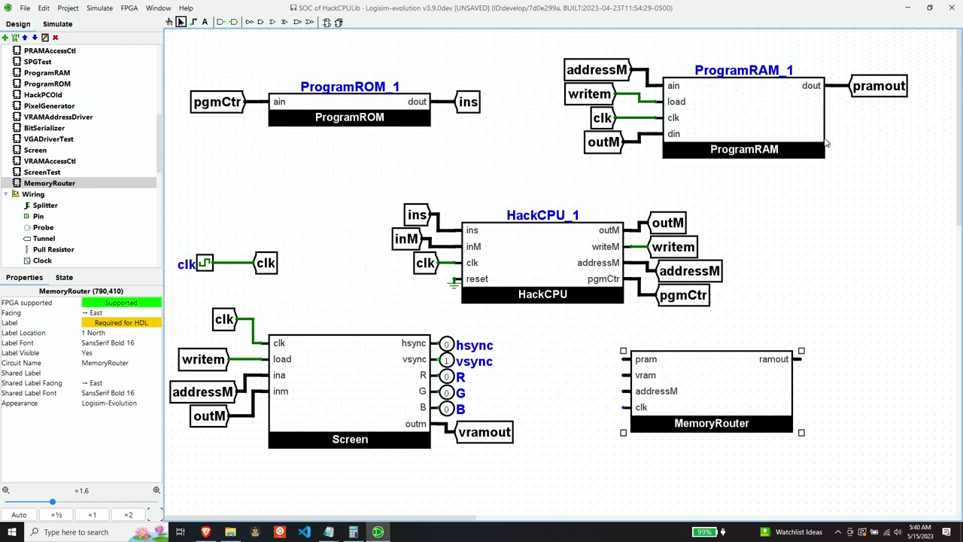
Place copies of the pramout and vramout tunnels at the MemoryRouter's pram and vram inputs.
{"action": "left_click", "coordinate": [878, 86]}
{"action": "key", "text": "ctrl+c"}
{"action": "key", "text": "ctrl+v"}
{"action": "left_click", "coordinate": [567, 346]}
{"action": "left_click", "coordinate": [484, 431]}
{"action": "key", "text": "ctrl+c"}
{"action": "key", "text": "ctrl+v"}
{"action": "left_click", "coordinate": [571, 375]}
Add copies of the addressM and clk tunnels and wire them into the MemoryRouter.
{"action": "left_click", "coordinate": [203, 391]}
{"action": "key", "text": "ctrl+c"}
{"action": "key", "text": "ctrl+v"}
{"action": "left_click", "coordinate": [599, 407]}
{"action": "left_click_drag", "start_coordinate": [600, 407], "coordinate": [624, 391]}
{"action": "left_click", "coordinate": [266, 262]}
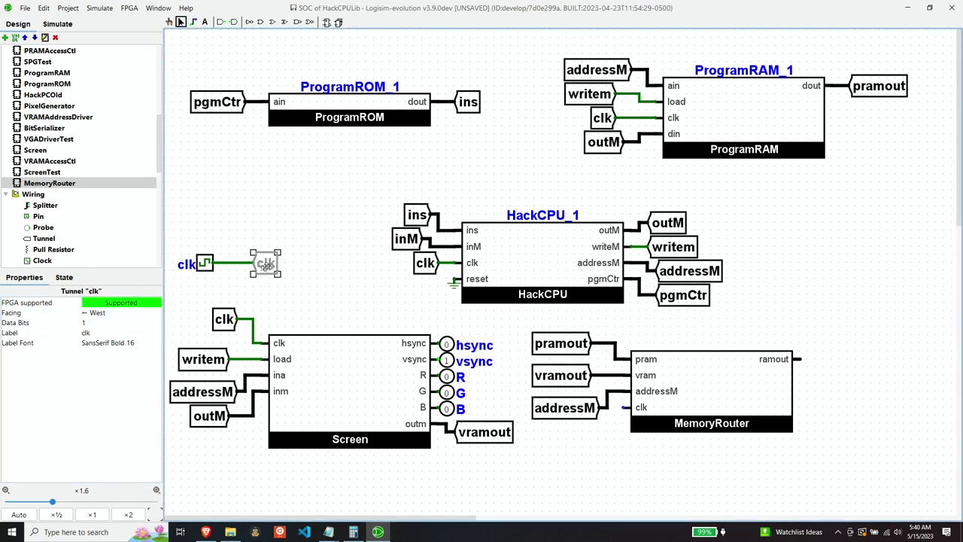
{"action": "key", "text": "ctrl+c"}
{"action": "key", "text": "ctrl+v"}
{"action": "left_click", "coordinate": [604, 432]}
{"action": "left_click_drag", "start_coordinate": [603, 431], "coordinate": [624, 407]}
{"action": "left_click", "coordinate": [627, 423]}
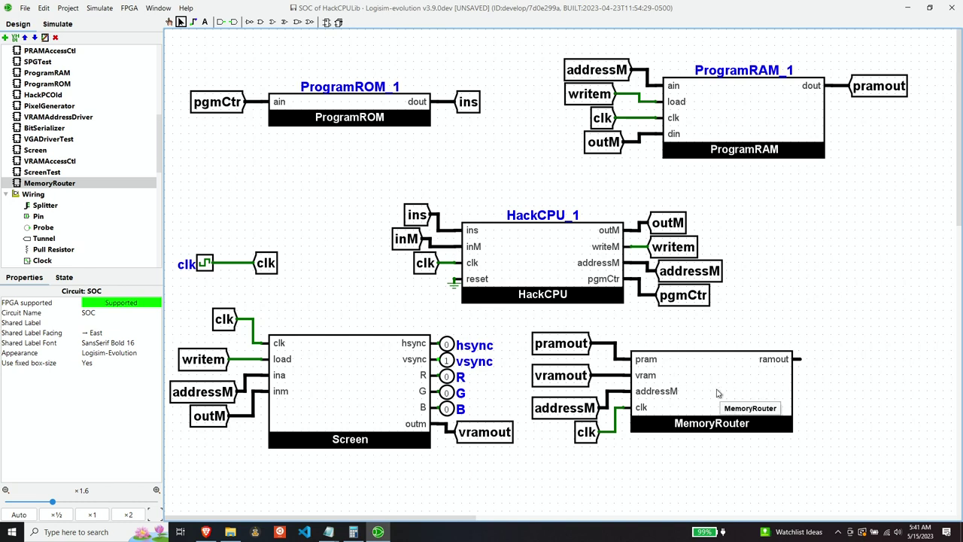
Place a West-facing inM tunnel beside ramout and connect ramout to it.
{"action": "left_click", "coordinate": [401, 248]}
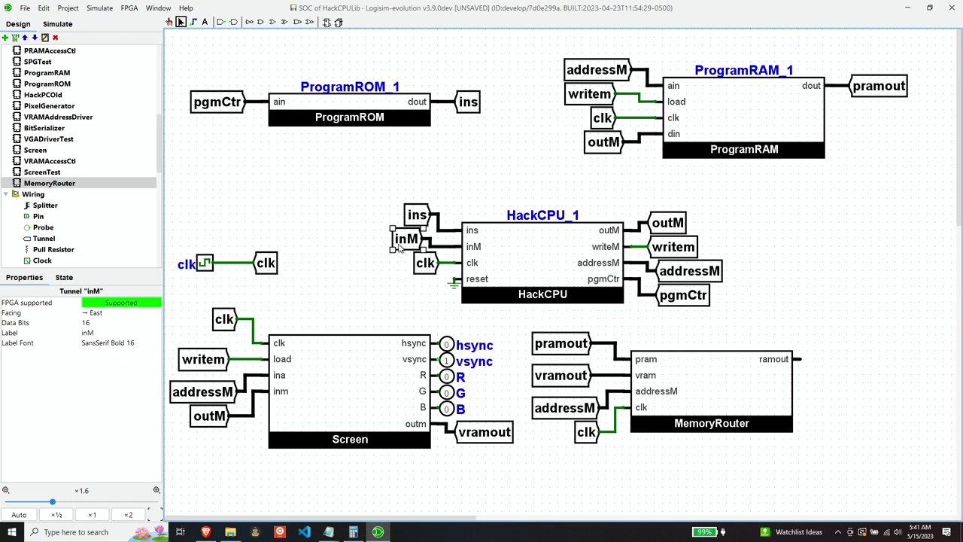
{"action": "key", "text": "ctrl+v"}
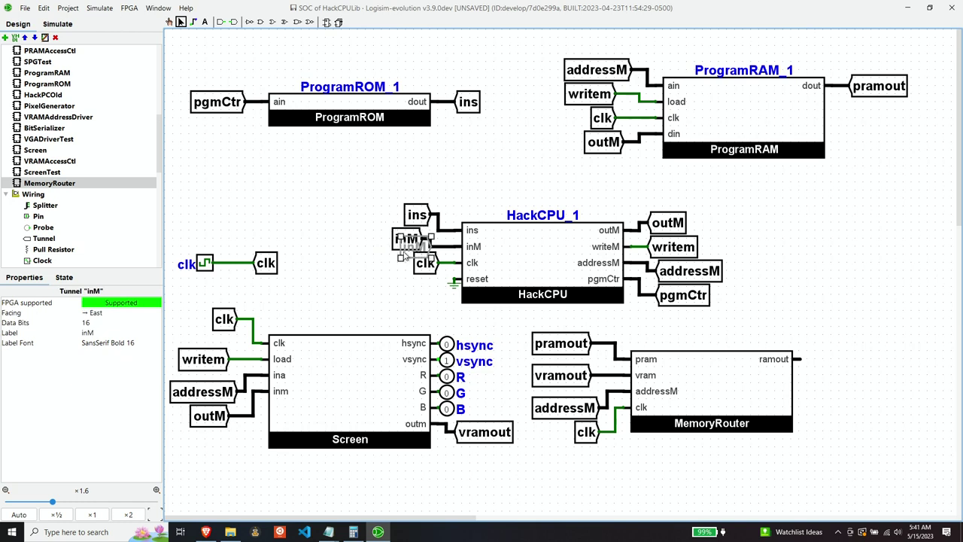
{"action": "left_click", "coordinate": [845, 369]}
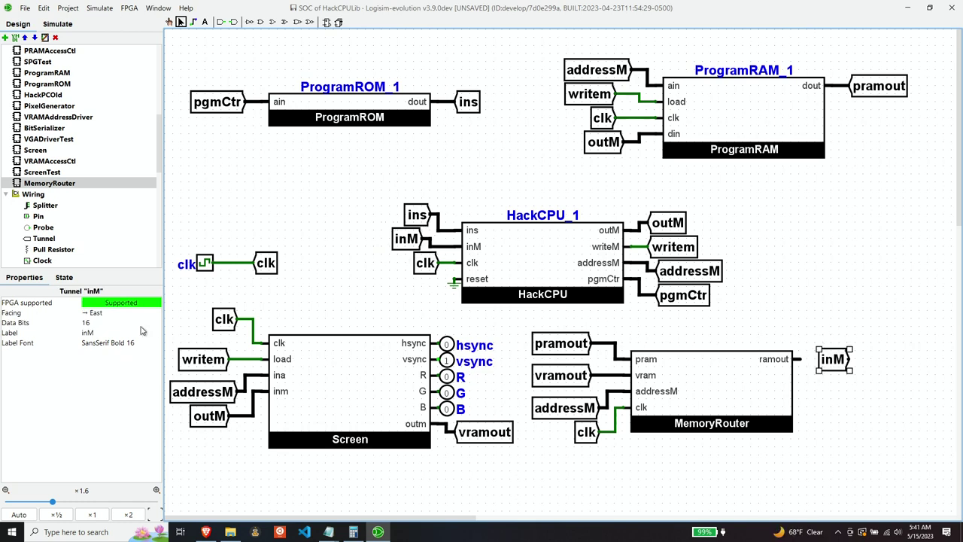
{"action": "left_click", "coordinate": [111, 315]}
{"action": "left_click", "coordinate": [104, 362]}
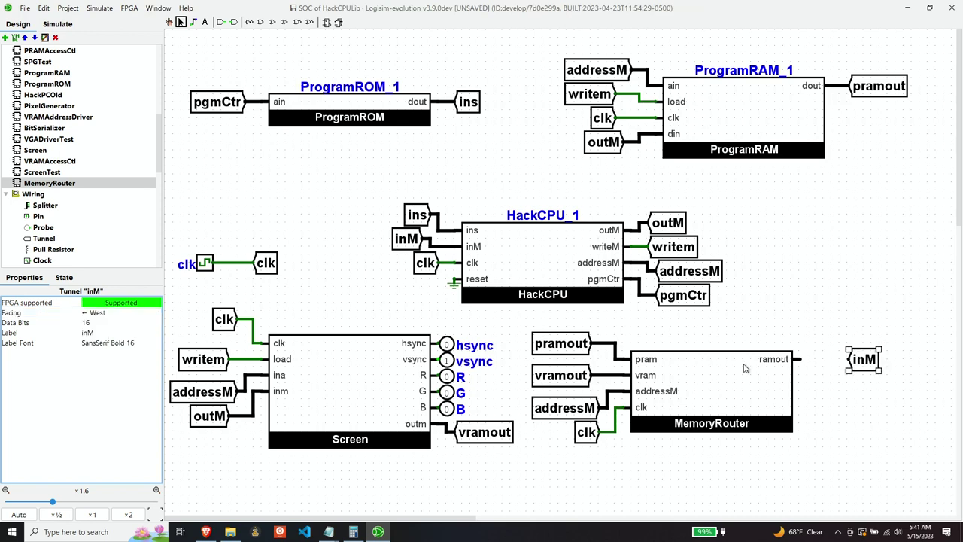
{"action": "left_click_drag", "start_coordinate": [869, 361], "coordinate": [825, 359]}
{"action": "left_click", "coordinate": [835, 403]}
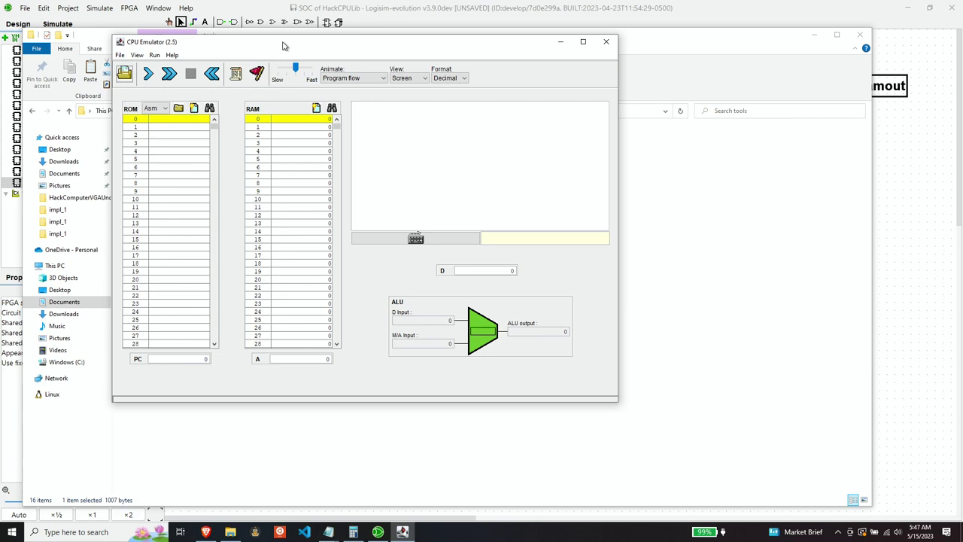
Load Rect.asm from HackComputerVGAFilming into the CPU Emulator and run it at Fast speed.
{"action": "left_click_drag", "start_coordinate": [283, 47], "coordinate": [288, 55]}
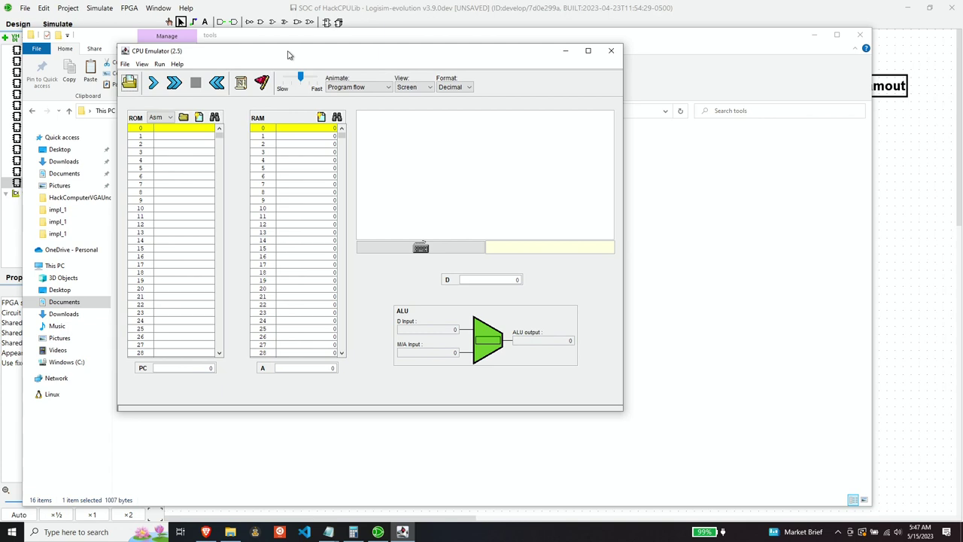
{"action": "left_click", "coordinate": [129, 83]}
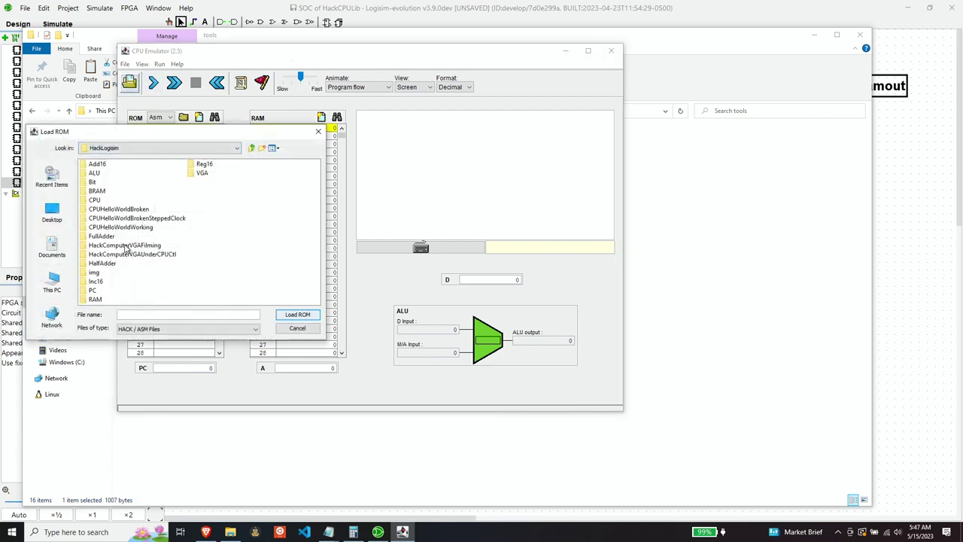
{"action": "double_click", "coordinate": [126, 246]}
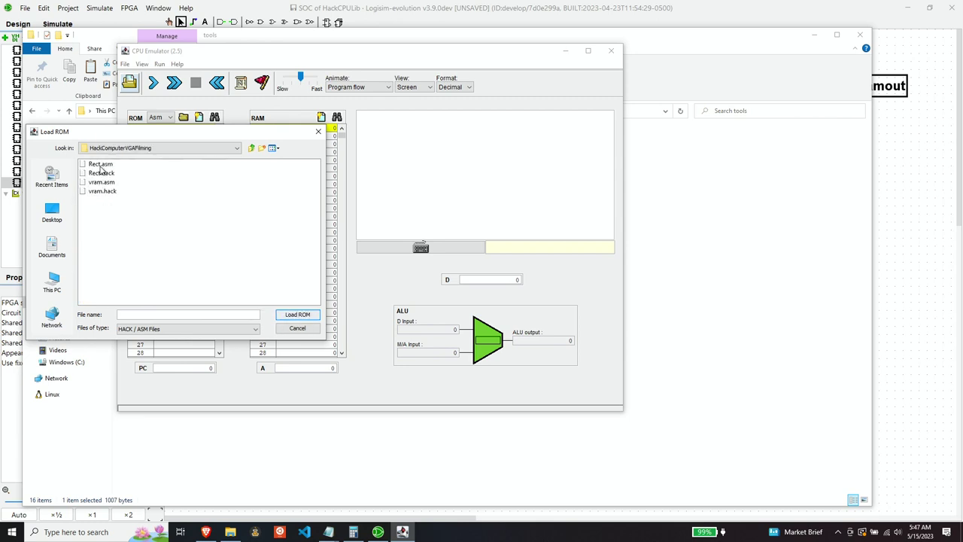
{"action": "double_click", "coordinate": [101, 164]}
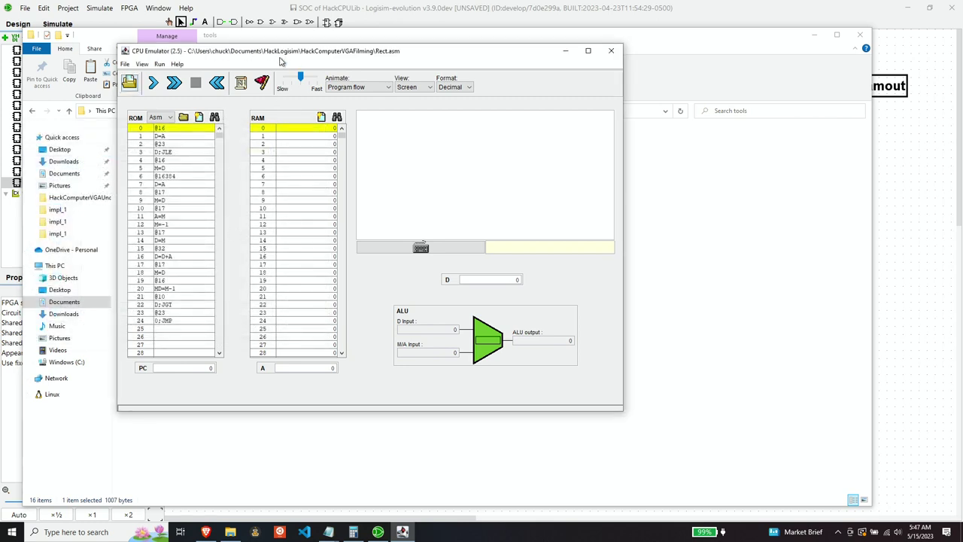
{"action": "left_click", "coordinate": [174, 82]}
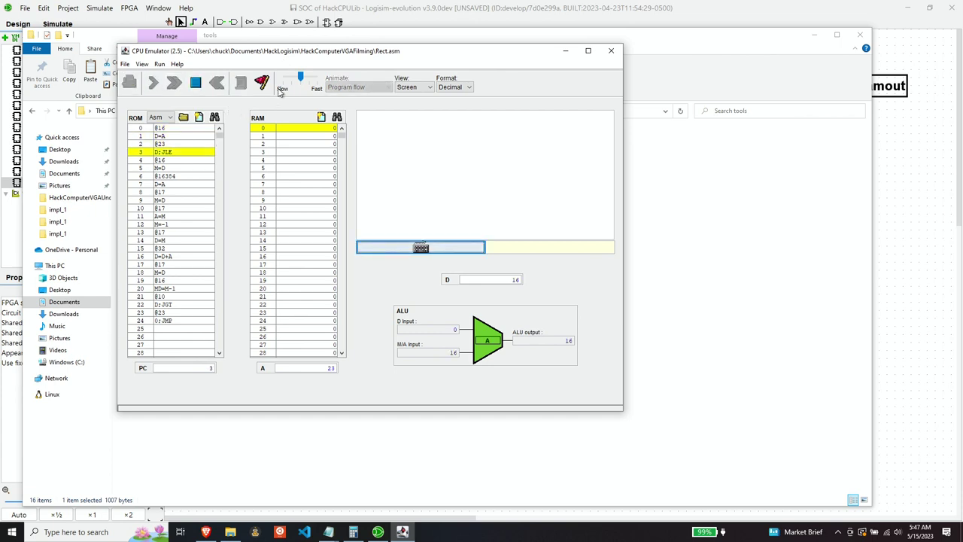
{"action": "left_click_drag", "start_coordinate": [301, 79], "coordinate": [317, 78]}
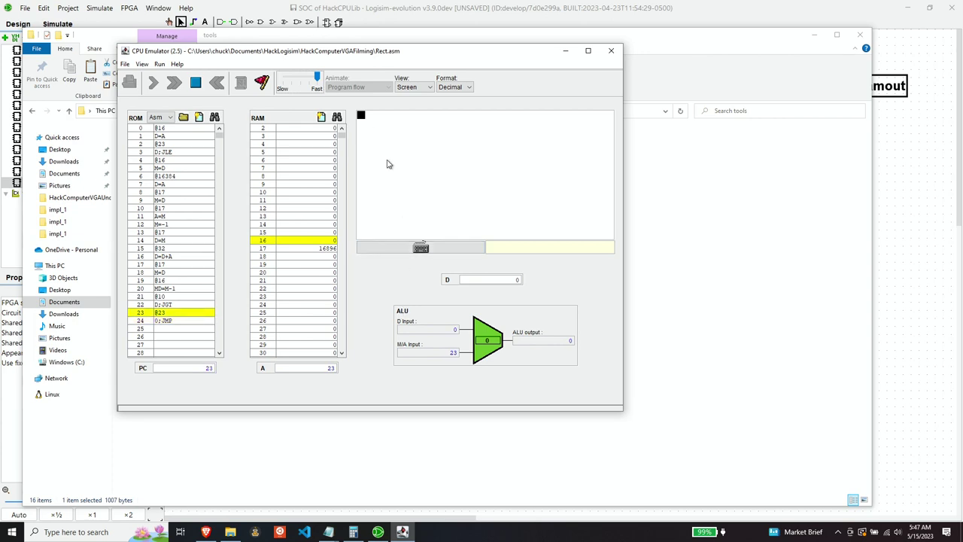
Stop the running Rect program in the CPU Emulator.
{"action": "left_click", "coordinate": [196, 83]}
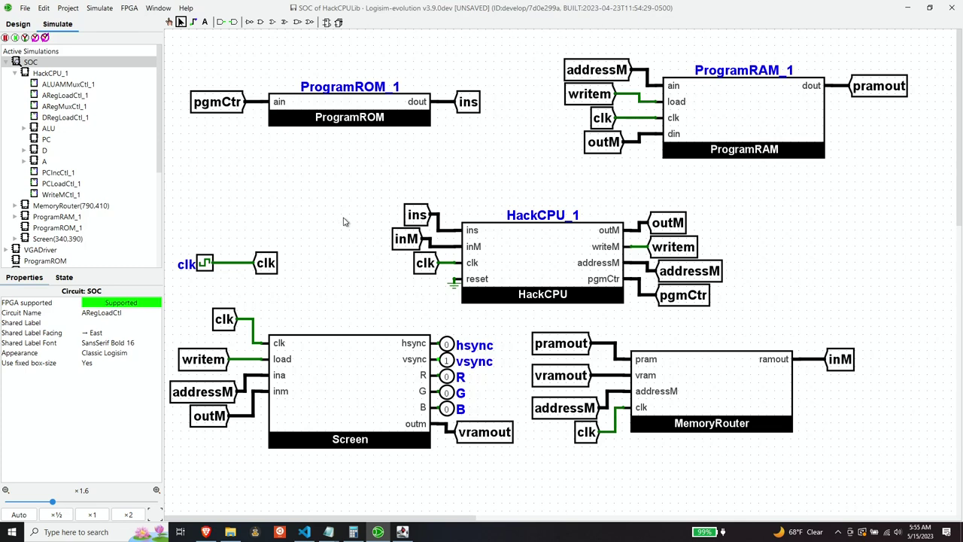
Open ProgramROM_1's ROM and load the Rect.rom image into it.
{"action": "right_click", "coordinate": [336, 107]}
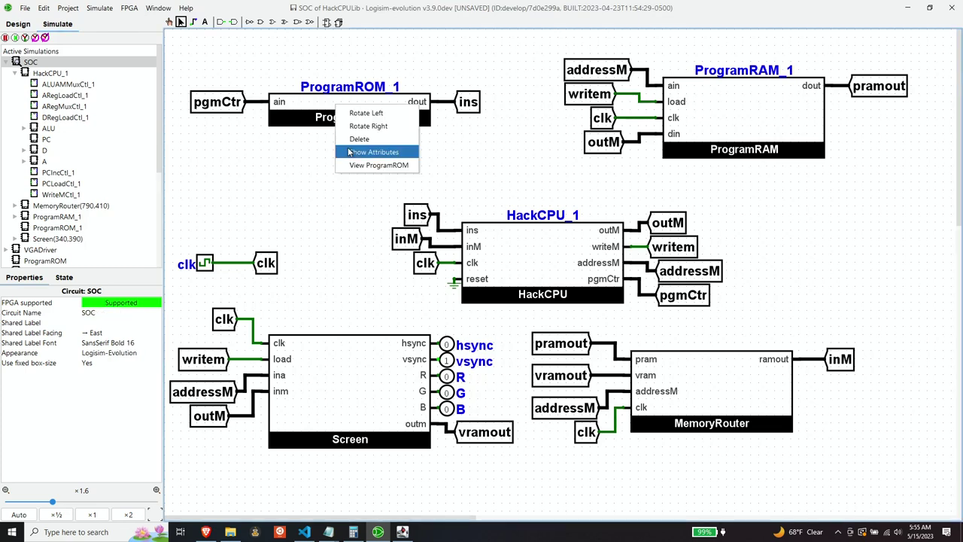
{"action": "left_click", "coordinate": [364, 165]}
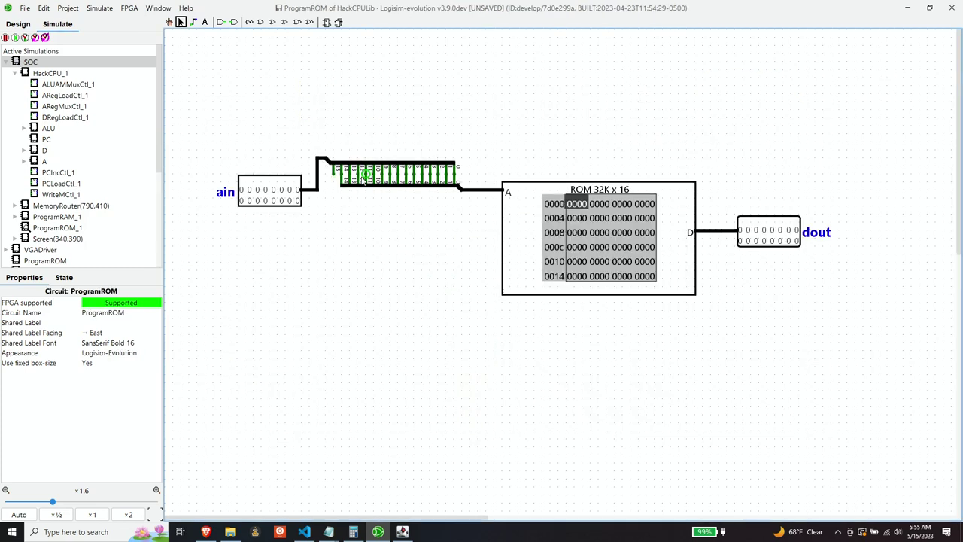
{"action": "right_click", "coordinate": [600, 224]}
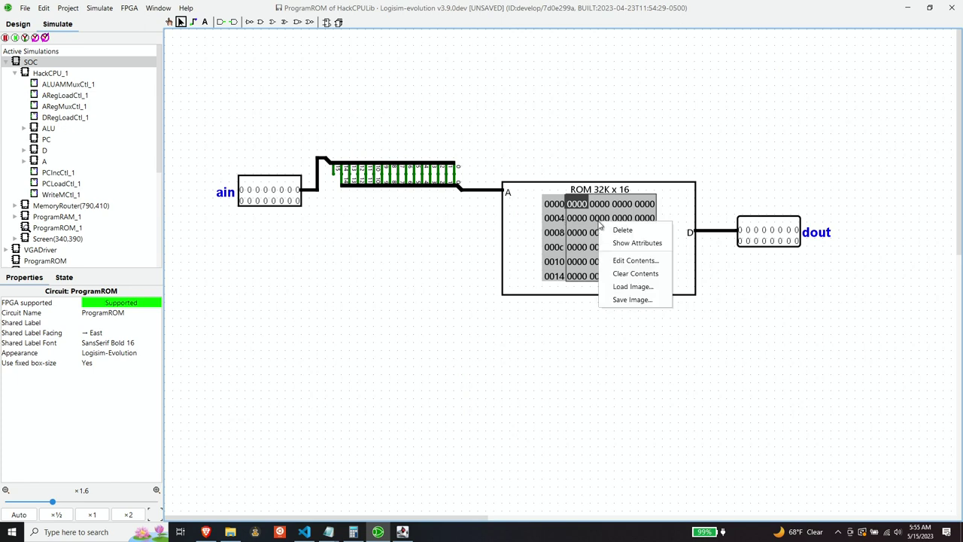
{"action": "left_click", "coordinate": [623, 290]}
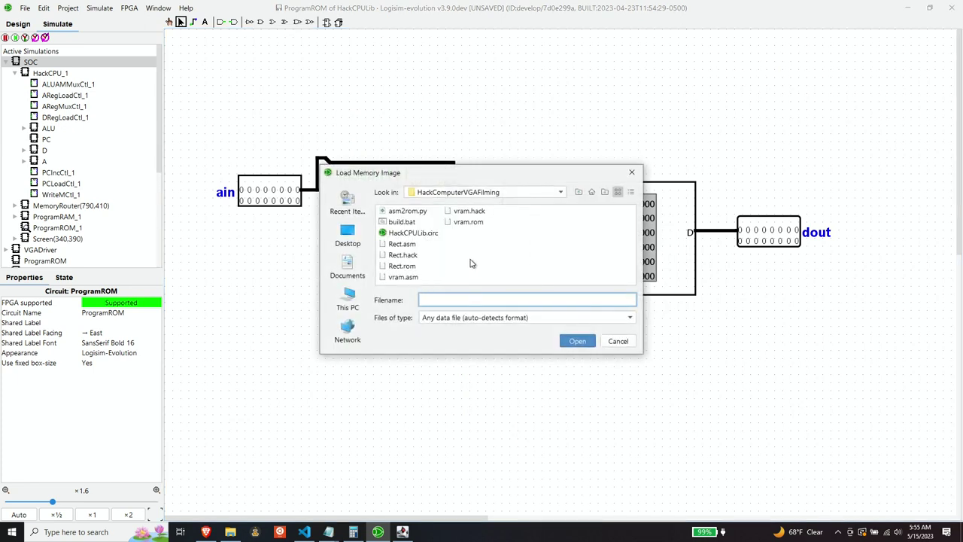
{"action": "double_click", "coordinate": [410, 267]}
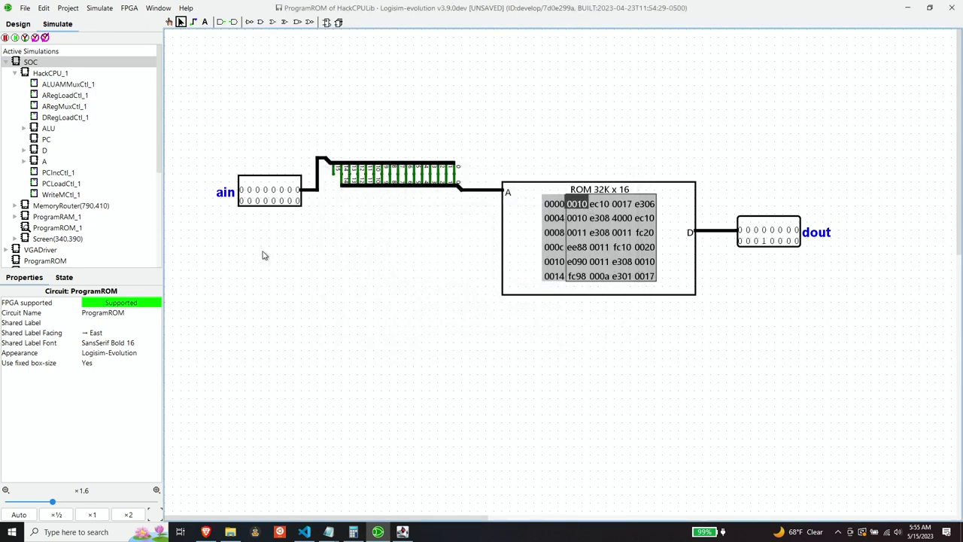
Annotate the SOC circuit, run Synthesize & Download, and confirm the board pin mapping with Done.
{"action": "left_click", "coordinate": [29, 63]}
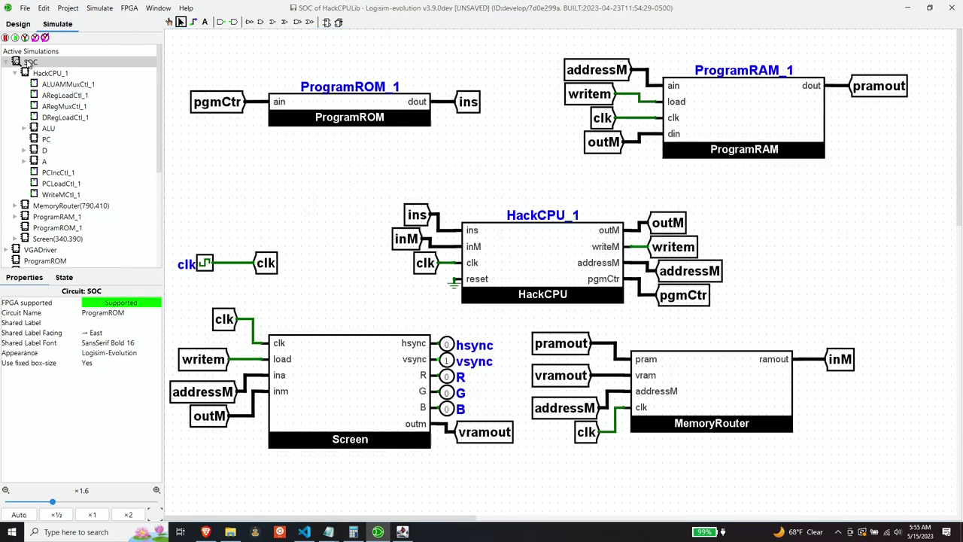
{"action": "left_click", "coordinate": [129, 8]}
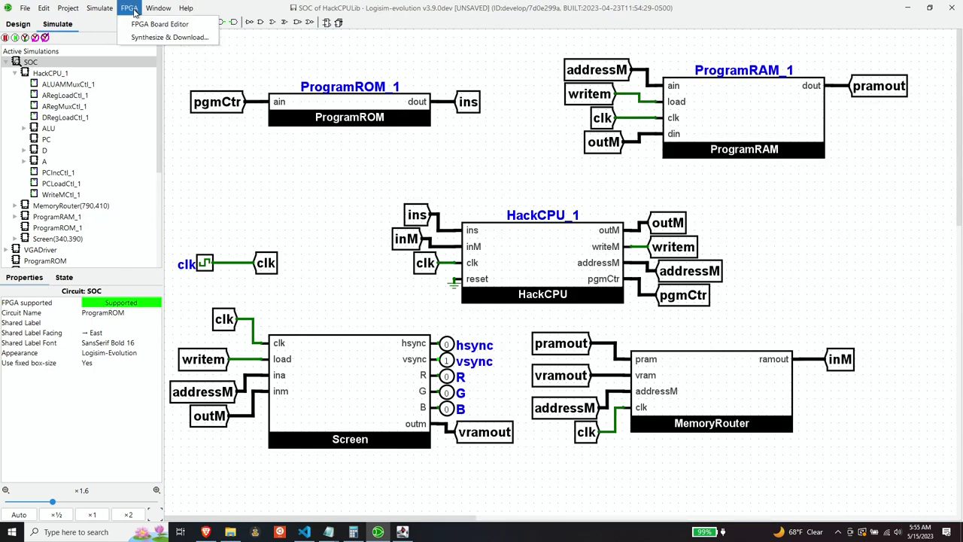
{"action": "left_click", "coordinate": [170, 38]}
{"action": "left_click", "coordinate": [351, 179]}
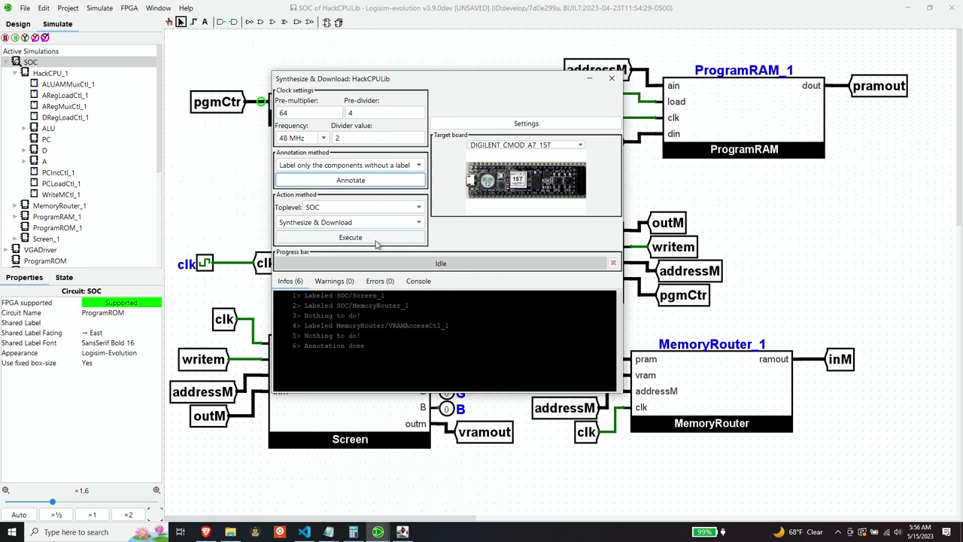
{"action": "left_click", "coordinate": [354, 238]}
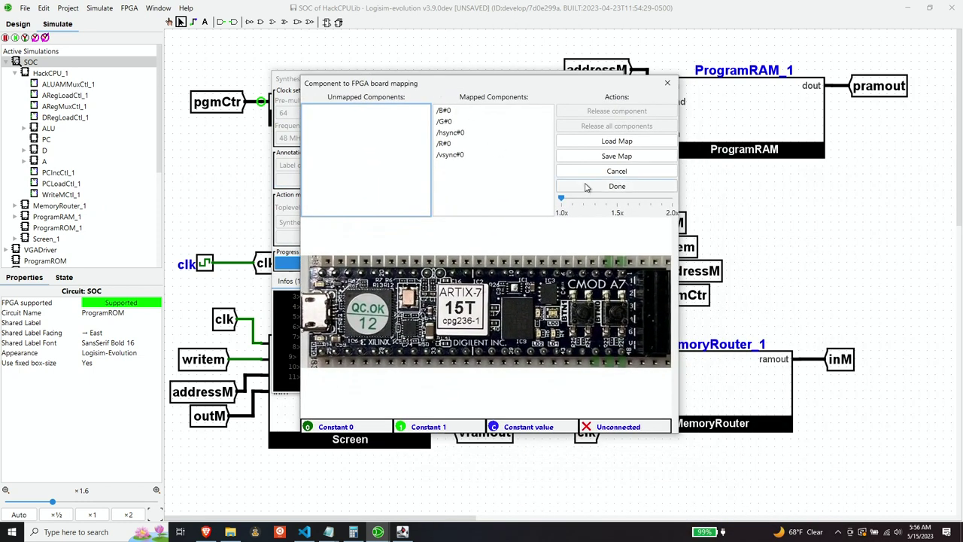
{"action": "left_click", "coordinate": [616, 186]}
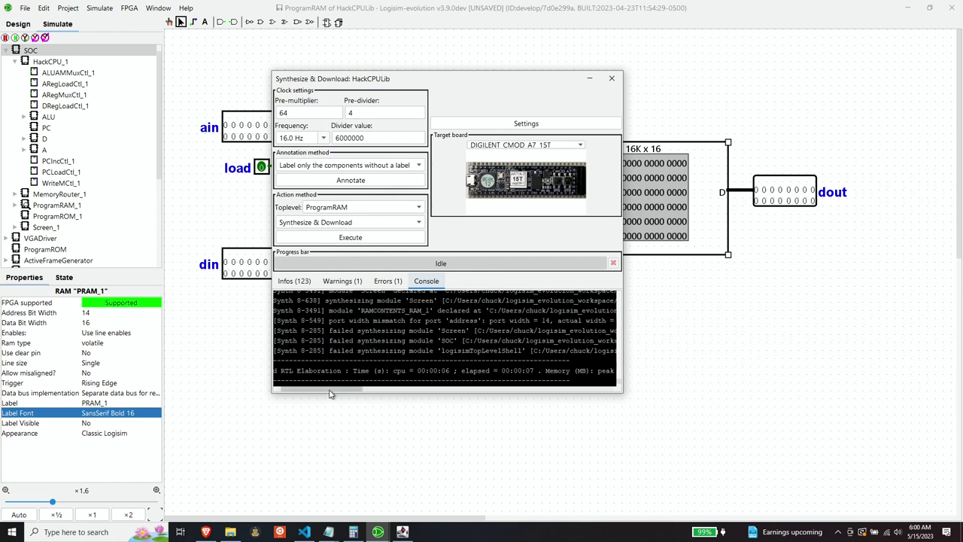
Scroll through the synthesis console to read the 'address' port width mismatch errors.
{"action": "left_click_drag", "start_coordinate": [327, 389], "coordinate": [332, 395]}
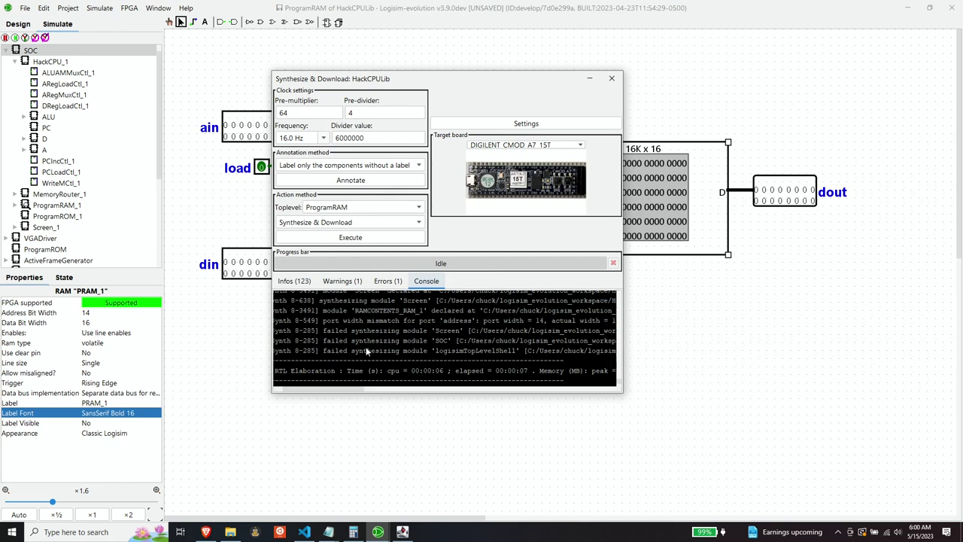
{"action": "left_click_drag", "start_coordinate": [337, 388], "coordinate": [513, 376]}
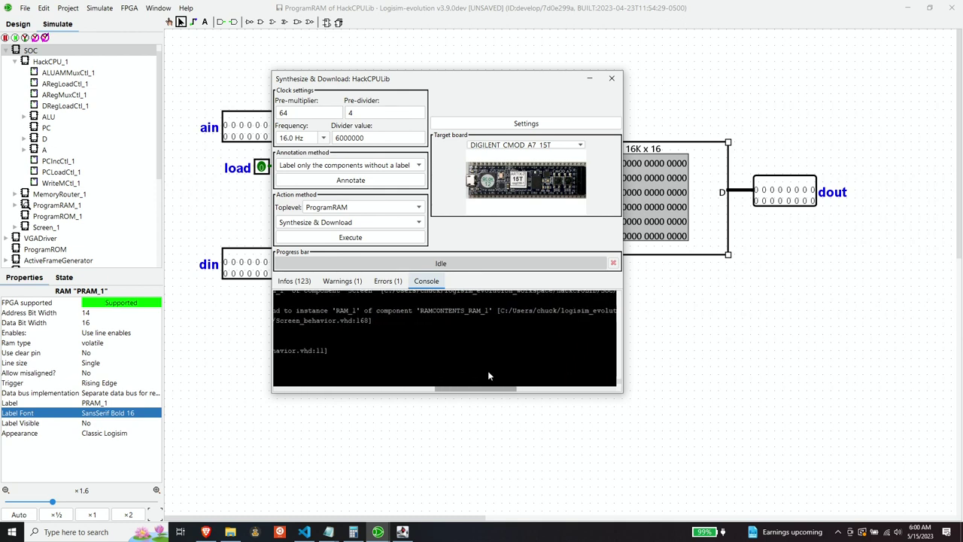
{"action": "left_click_drag", "start_coordinate": [487, 371], "coordinate": [445, 375]}
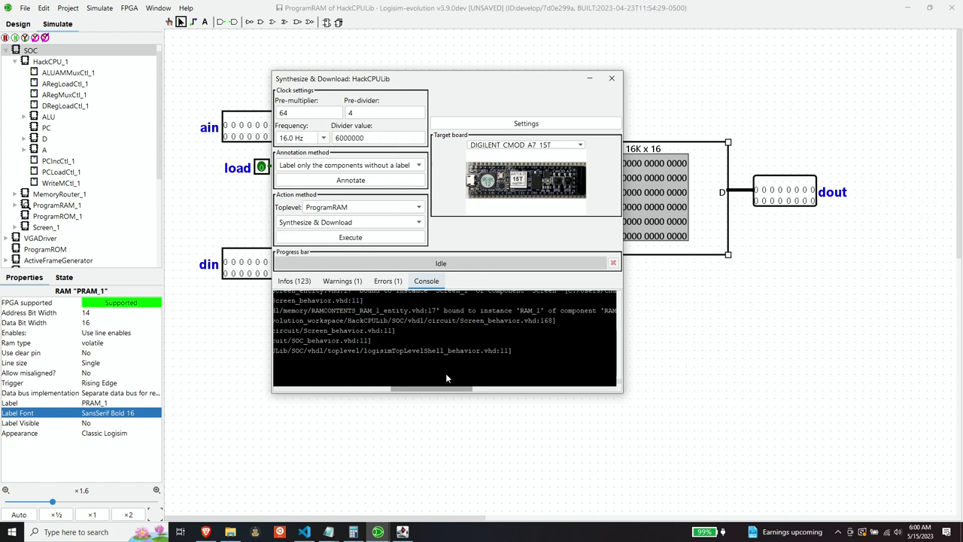
{"action": "scroll", "coordinate": [446, 374], "scroll_direction": "left", "scroll_amount": 1}
{"action": "scroll", "coordinate": [445, 373], "scroll_direction": "left", "scroll_amount": 5}
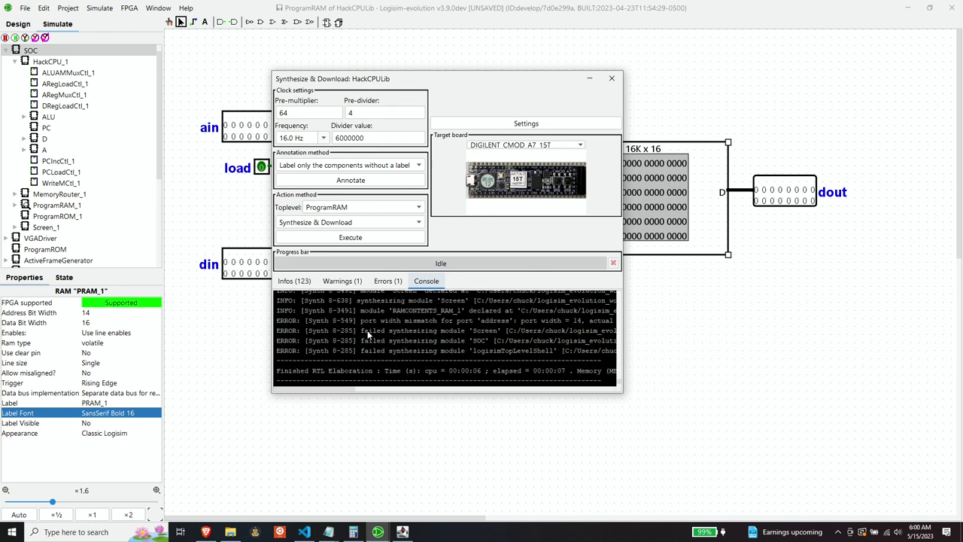
Close the synthesis window and check the 16K program RAM's 14-bit address width.
{"action": "left_click", "coordinate": [717, 338]}
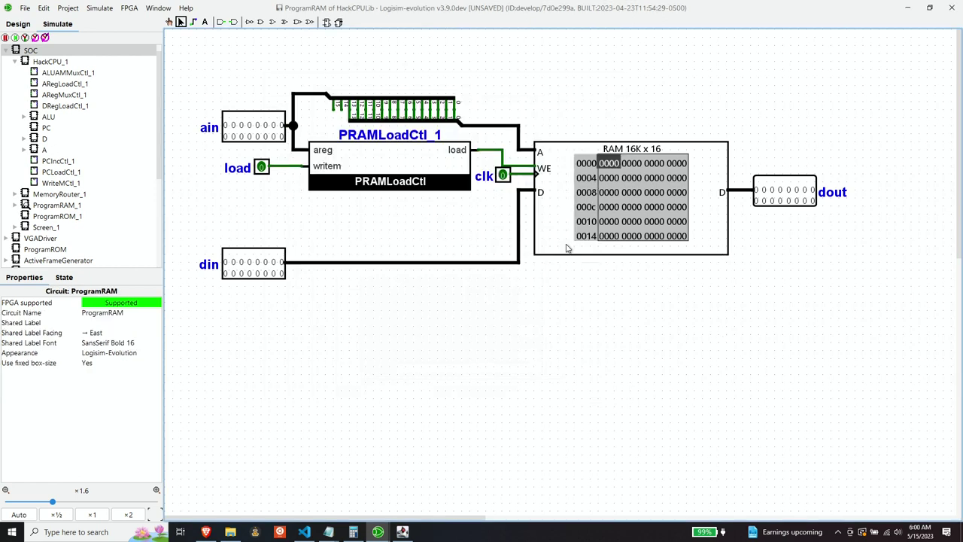
{"action": "left_click", "coordinate": [564, 218]}
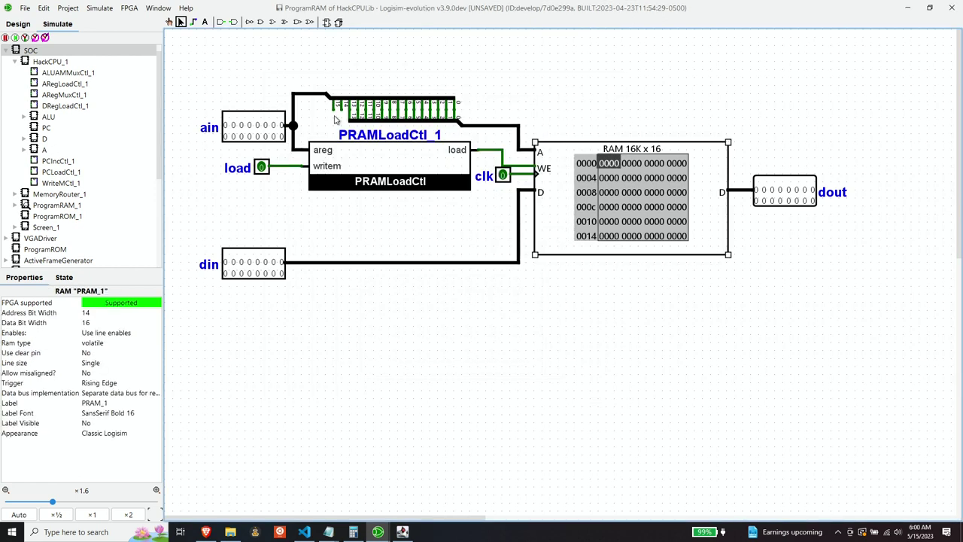
{"action": "left_click", "coordinate": [114, 405]}
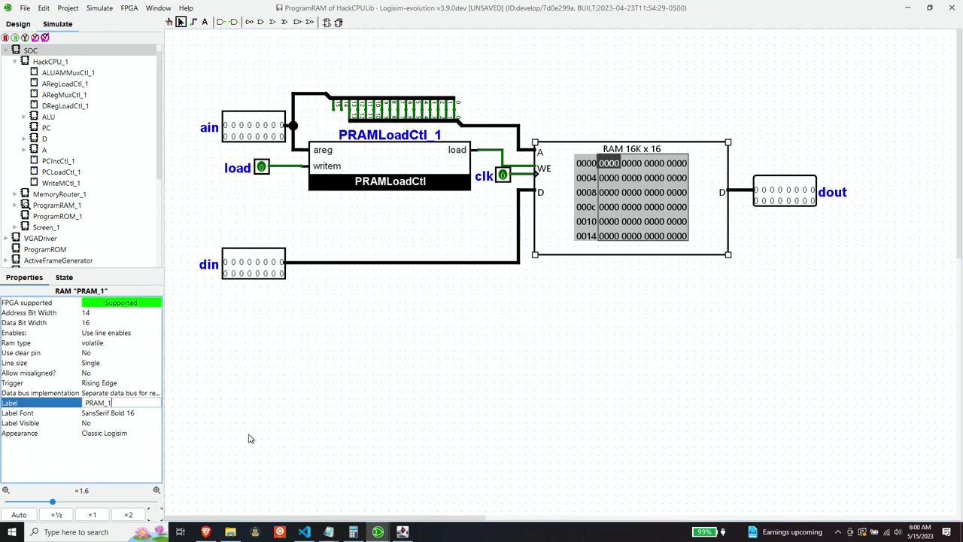
{"action": "left_click", "coordinate": [256, 399]}
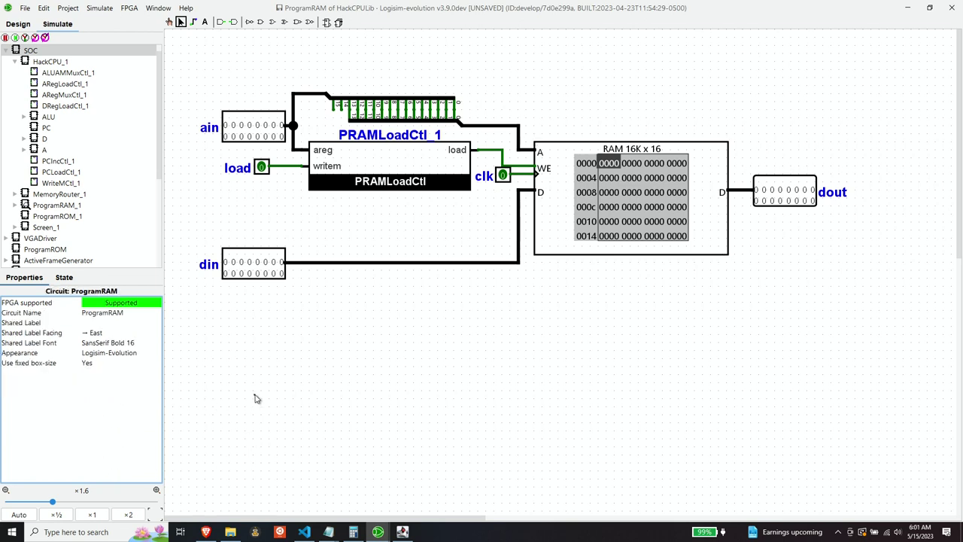
Open the Screen subcircuit from SOC and inspect VRAM_1's 8K, 13-bit address settings.
{"action": "double_click", "coordinate": [33, 51]}
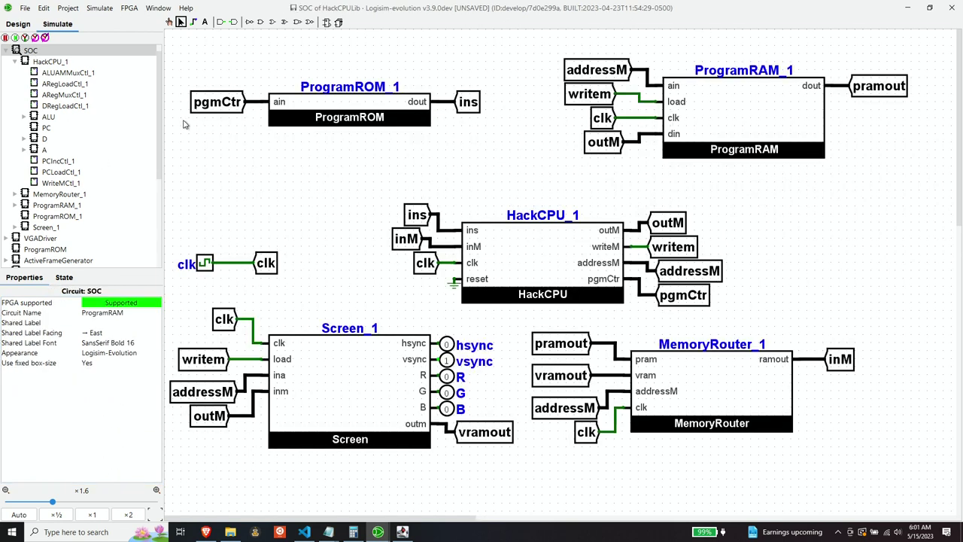
{"action": "right_click", "coordinate": [337, 367]}
{"action": "left_click", "coordinate": [358, 426]}
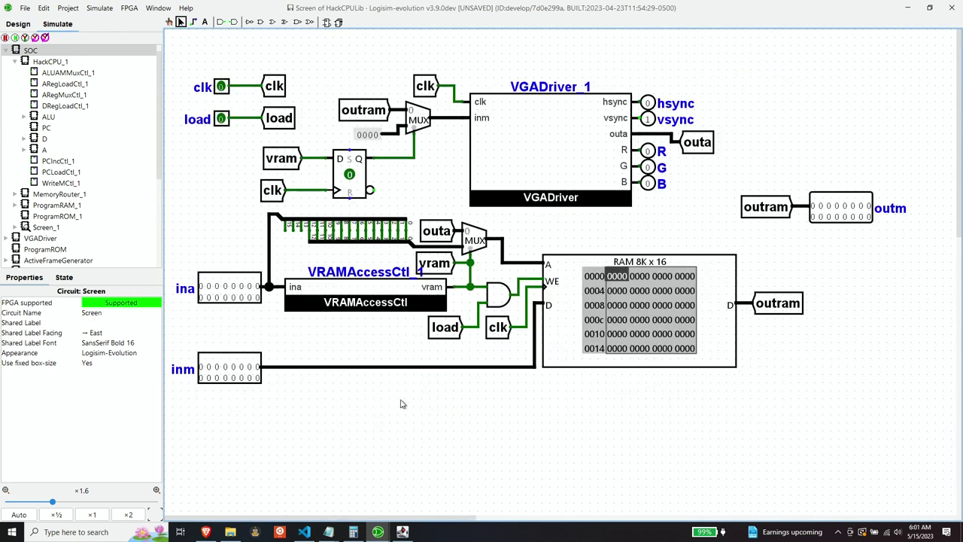
{"action": "left_click", "coordinate": [557, 268]}
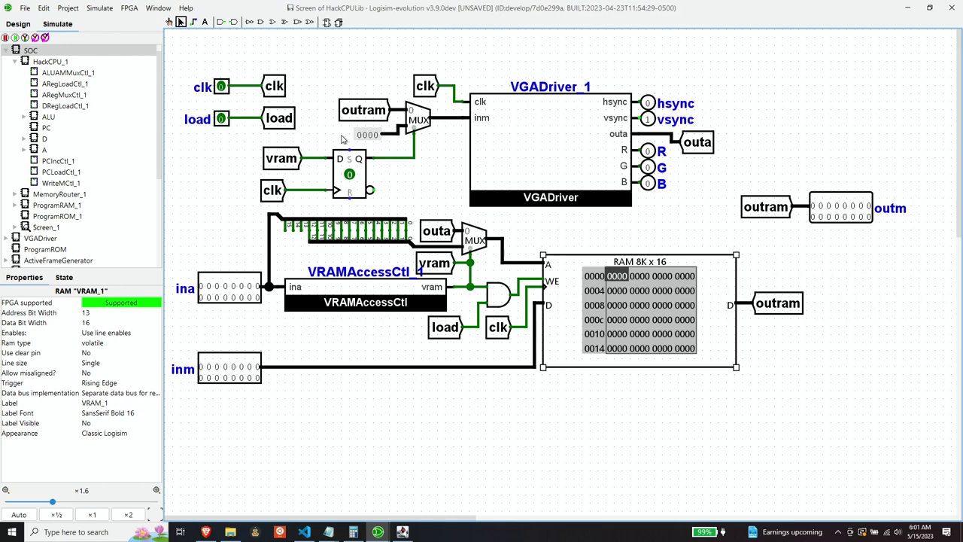
Synthesize SOC for the CMOD A7, accept the pin mapping, and decline the automatic download.
{"action": "left_click", "coordinate": [30, 50]}
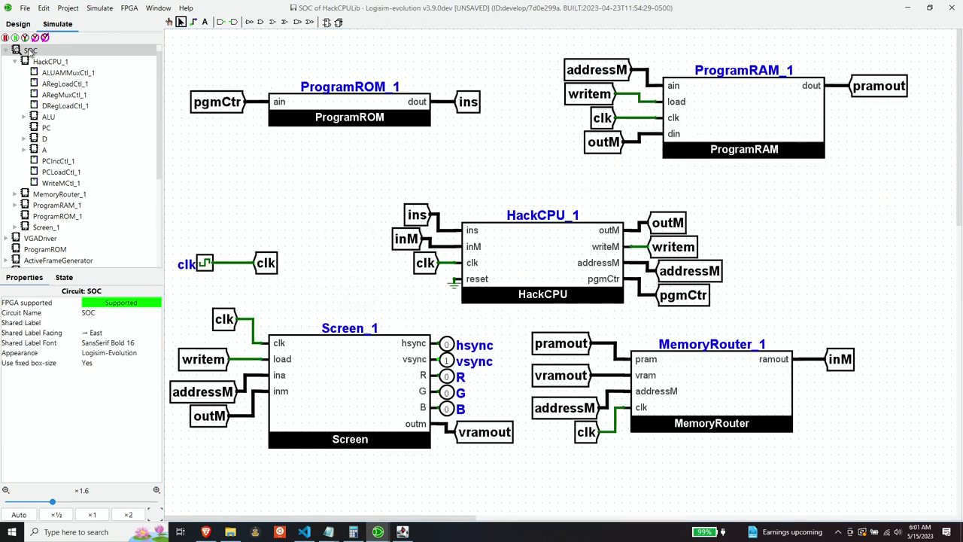
{"action": "left_click", "coordinate": [132, 9]}
{"action": "left_click", "coordinate": [159, 37]}
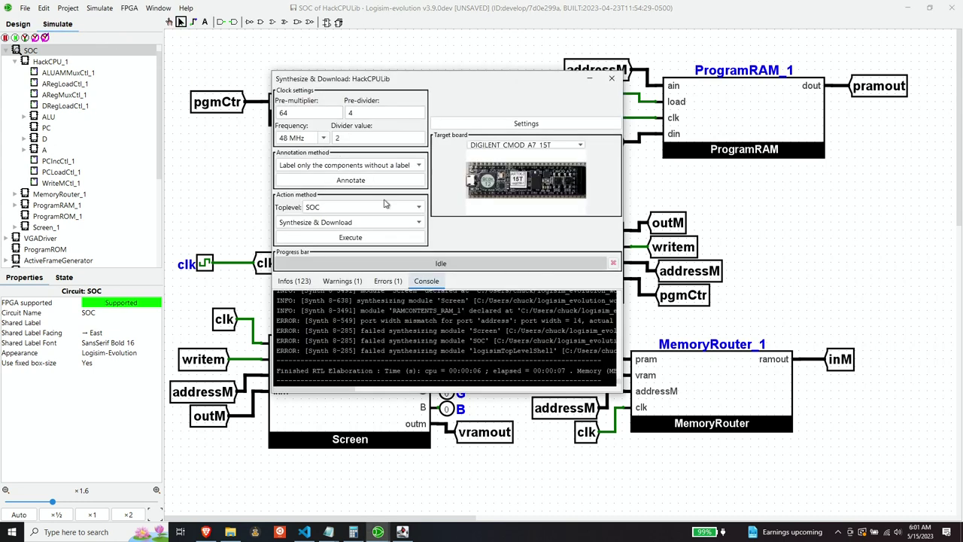
{"action": "left_click", "coordinate": [351, 237]}
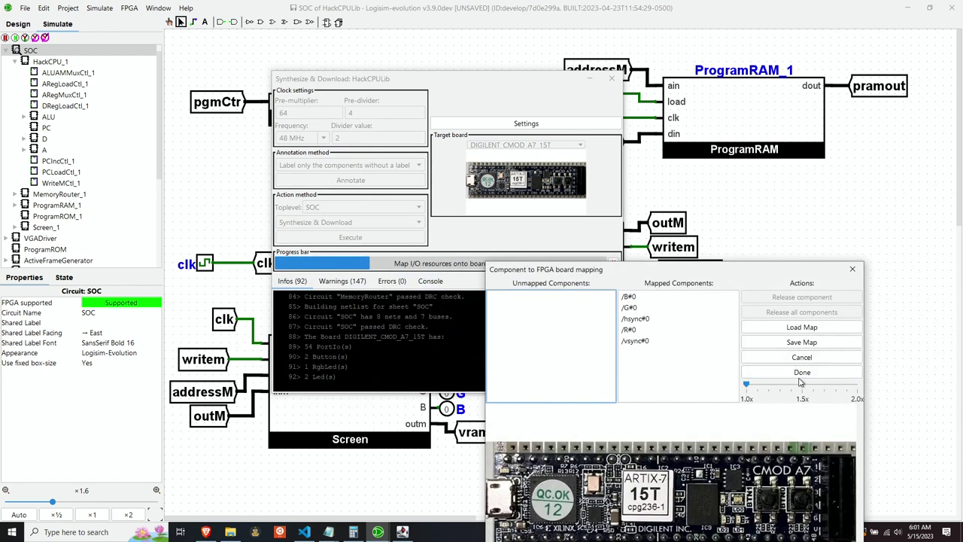
{"action": "left_click", "coordinate": [800, 374]}
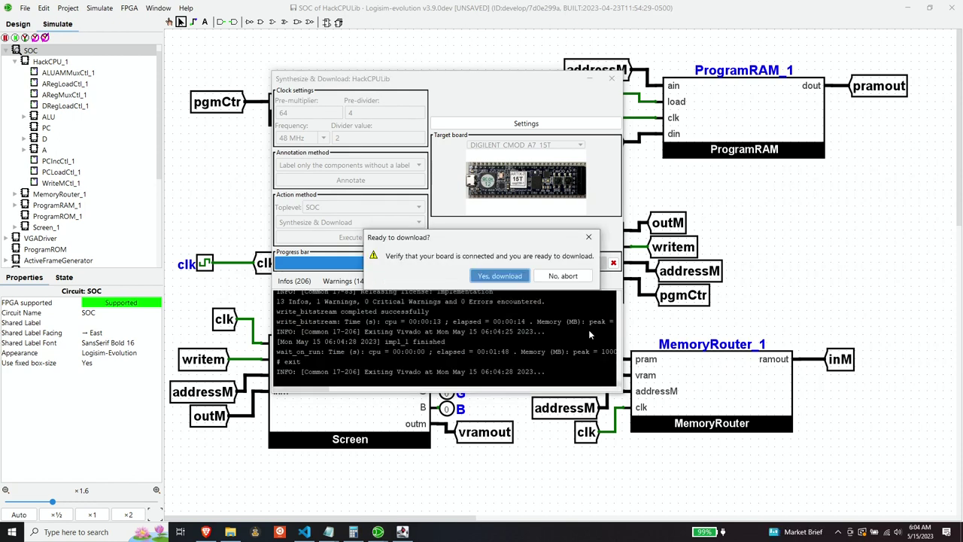
{"action": "left_click", "coordinate": [563, 276]}
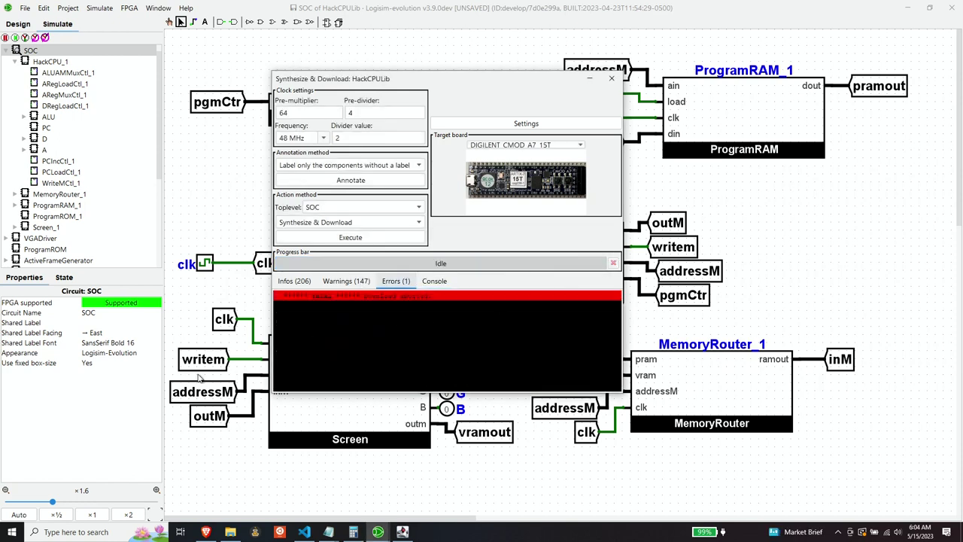
Expand the Digilent folder in the Start menu app list to reveal Adept.
{"action": "left_click", "coordinate": [13, 532]}
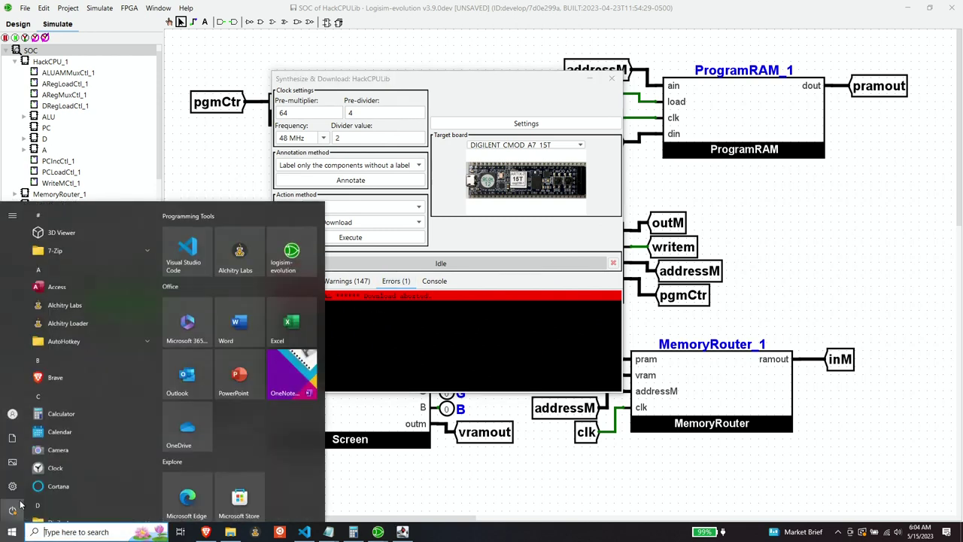
{"action": "left_click", "coordinate": [61, 471]}
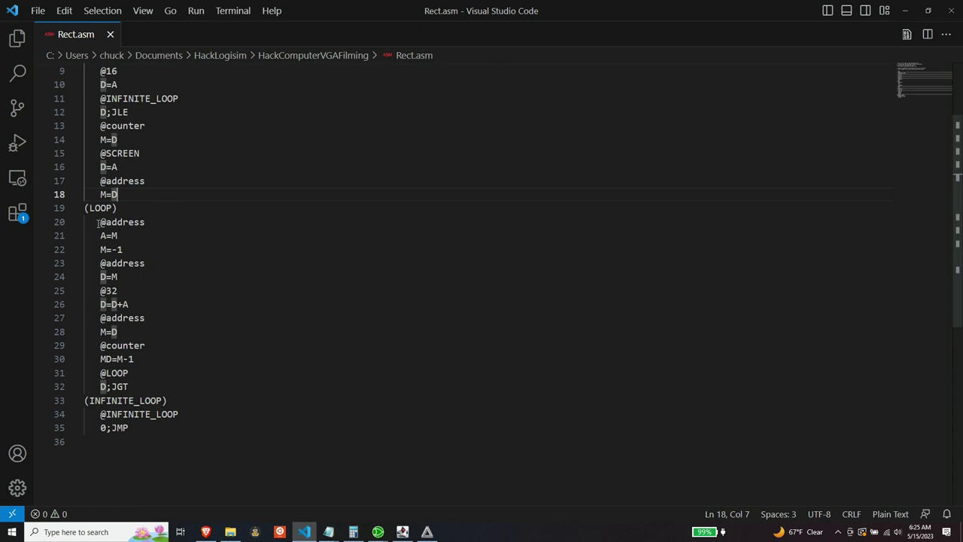
{"action": "left_click_drag", "start_coordinate": [95, 222], "coordinate": [145, 222]}
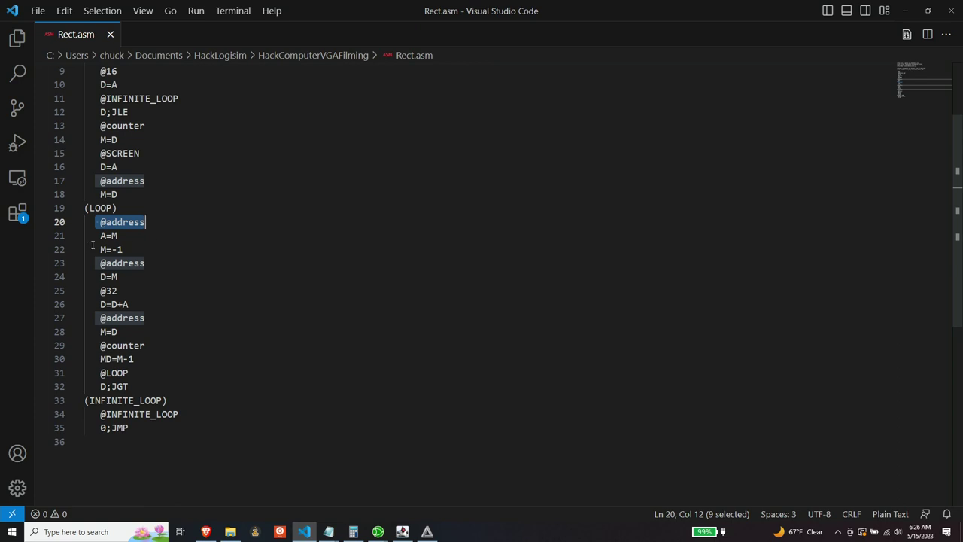
{"action": "left_click_drag", "start_coordinate": [99, 249], "coordinate": [139, 251]}
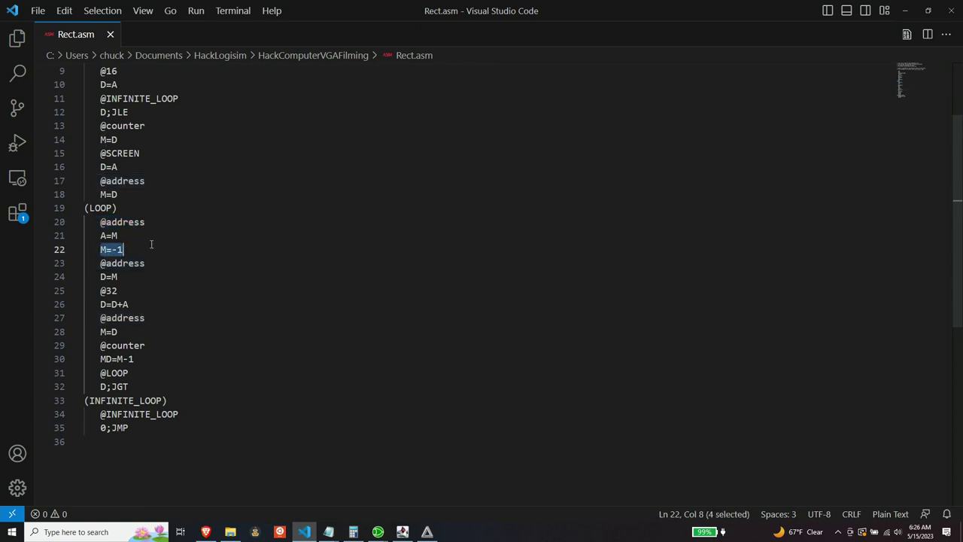
{"action": "left_click", "coordinate": [150, 244]}
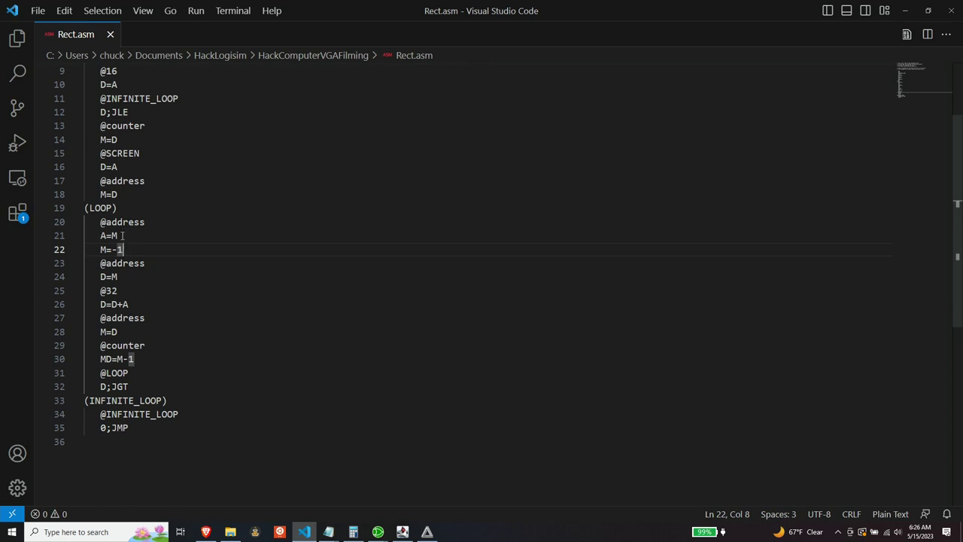
{"action": "key", "text": "Up"}
{"action": "key", "text": "Home"}
{"action": "key", "text": "shift+End"}
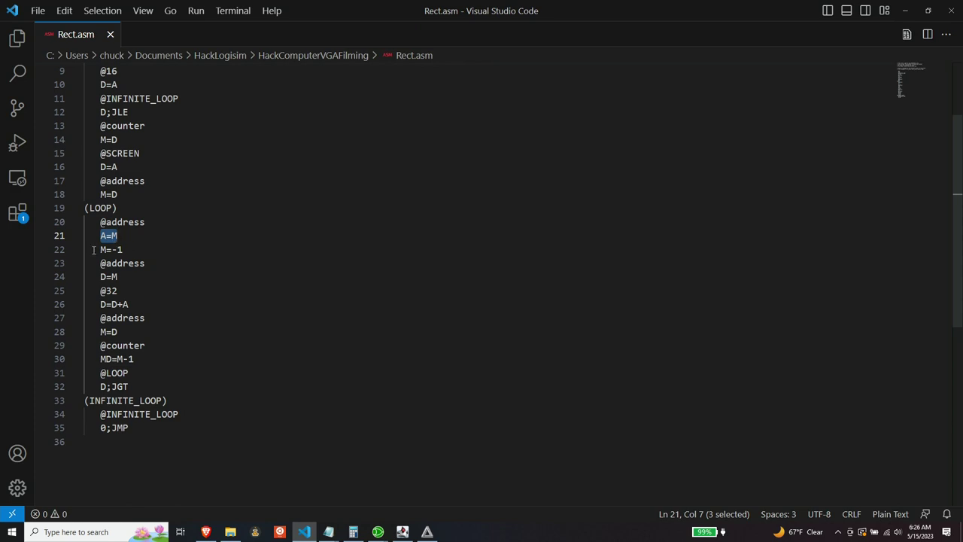
{"action": "left_click_drag", "start_coordinate": [93, 250], "coordinate": [139, 254]}
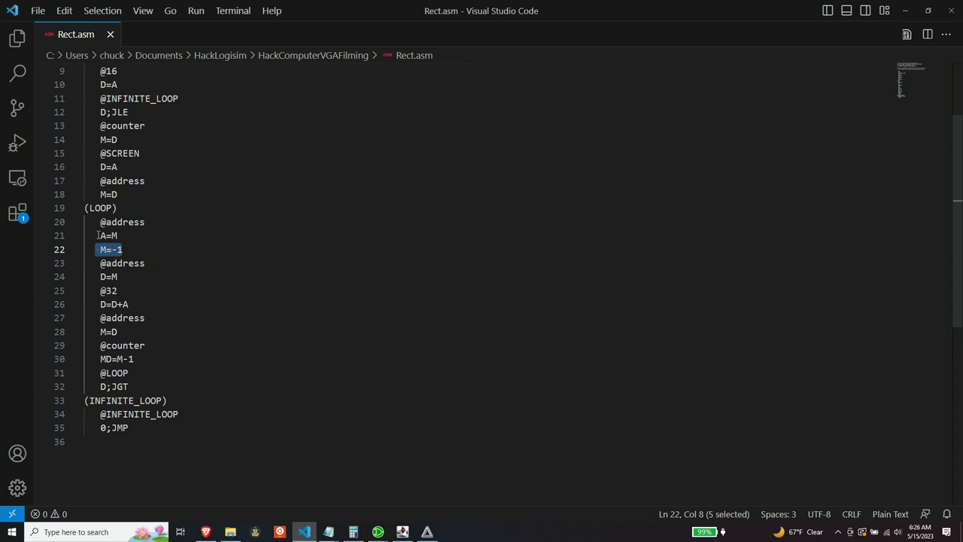
{"action": "left_click_drag", "start_coordinate": [97, 235], "coordinate": [138, 235]}
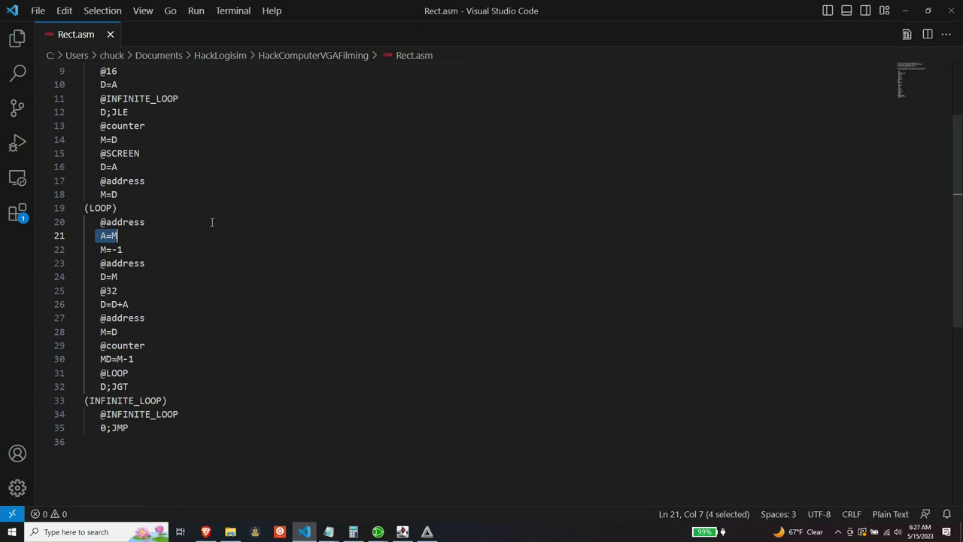
{"action": "mouse_move", "coordinate": [386, 532]}
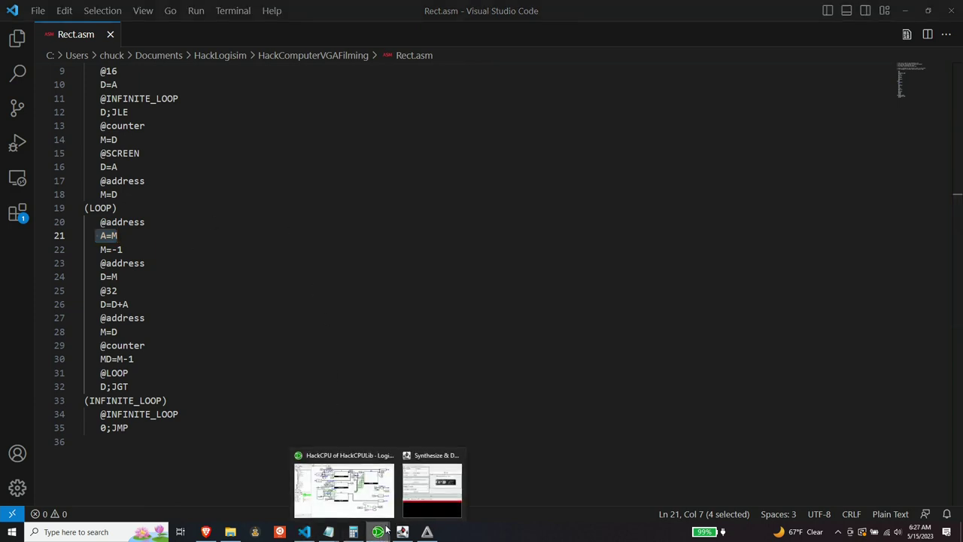
Open HackCPU_1's diagram from SOC and box-select the OR gate, clock and readM flip-flop.
{"action": "left_click", "coordinate": [343, 489]}
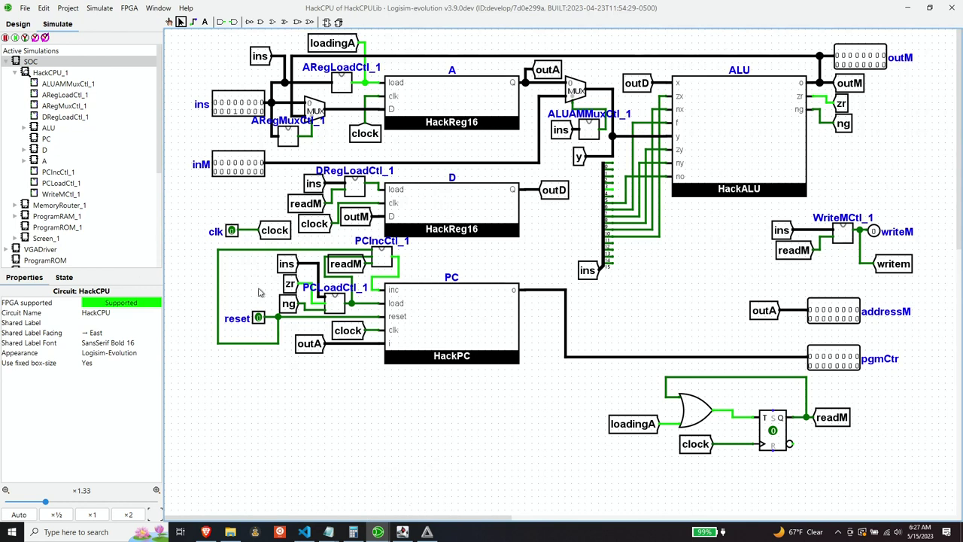
{"action": "double_click", "coordinate": [30, 63]}
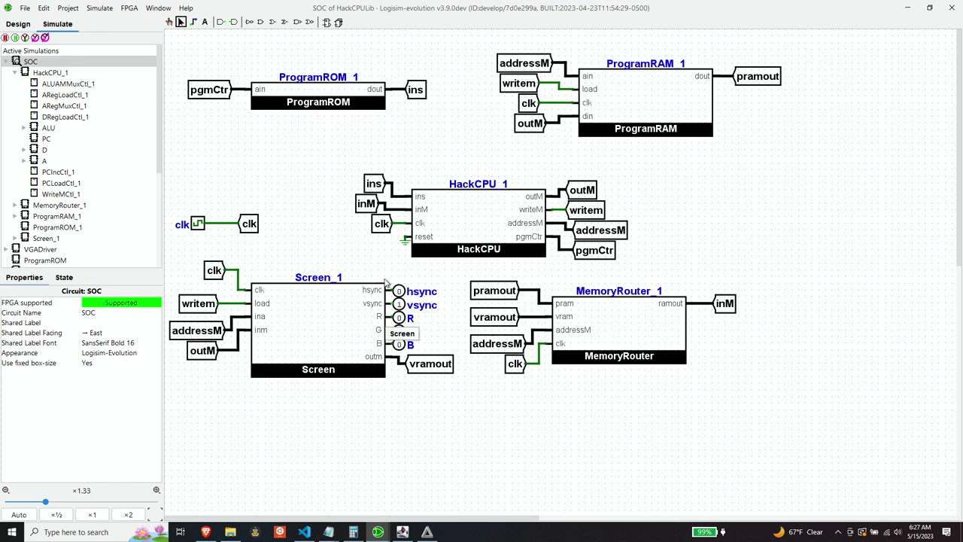
{"action": "right_click", "coordinate": [470, 220]}
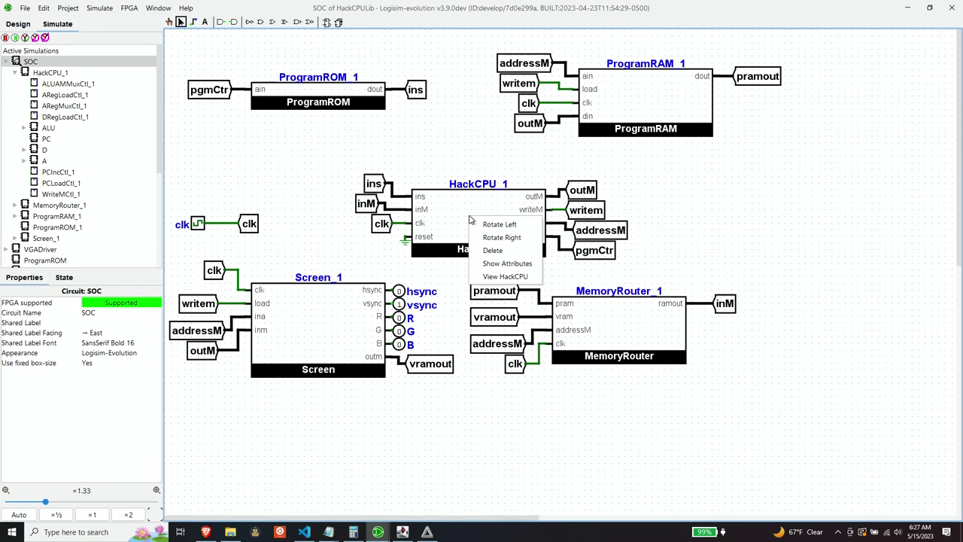
{"action": "left_click", "coordinate": [489, 276]}
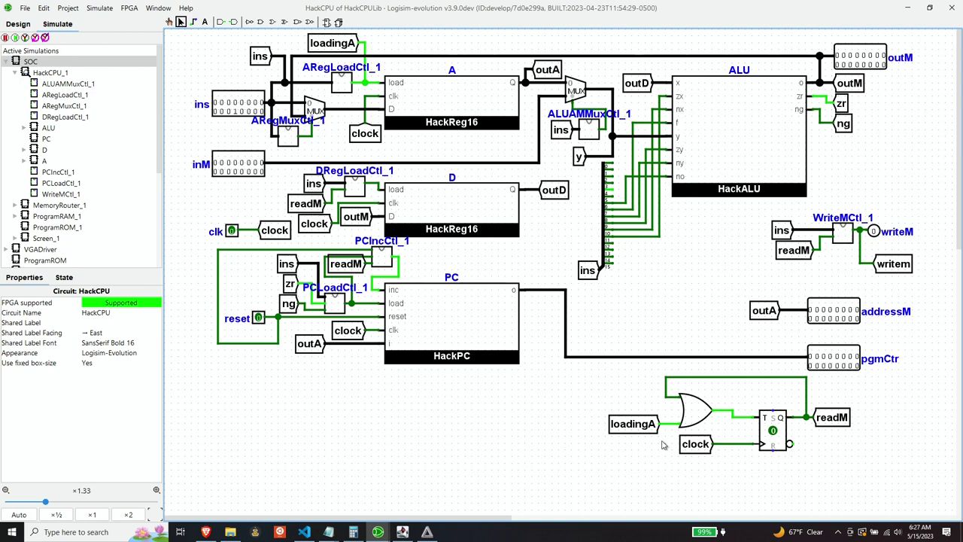
{"action": "left_click_drag", "start_coordinate": [591, 365], "coordinate": [898, 474]}
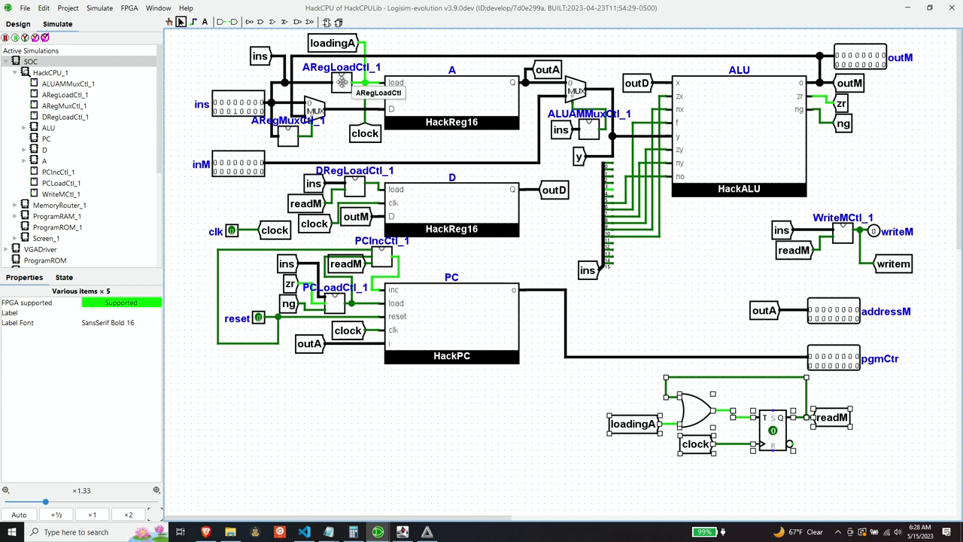
Open the ARegLoadCtl subcircuit from the ARegLoadCtl_1 component's context menu.
{"action": "left_click", "coordinate": [343, 85]}
{"action": "right_click", "coordinate": [342, 85]}
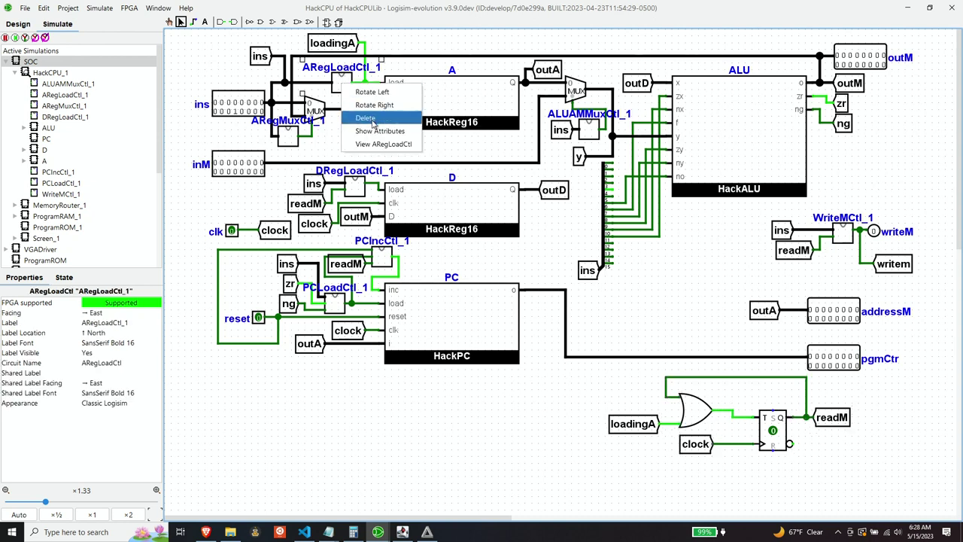
{"action": "left_click", "coordinate": [383, 144]}
Delete the wire from the OR gate's output to output pin o, then show the component library.
{"action": "left_click", "coordinate": [518, 210]}
{"action": "key", "text": "Delete"}
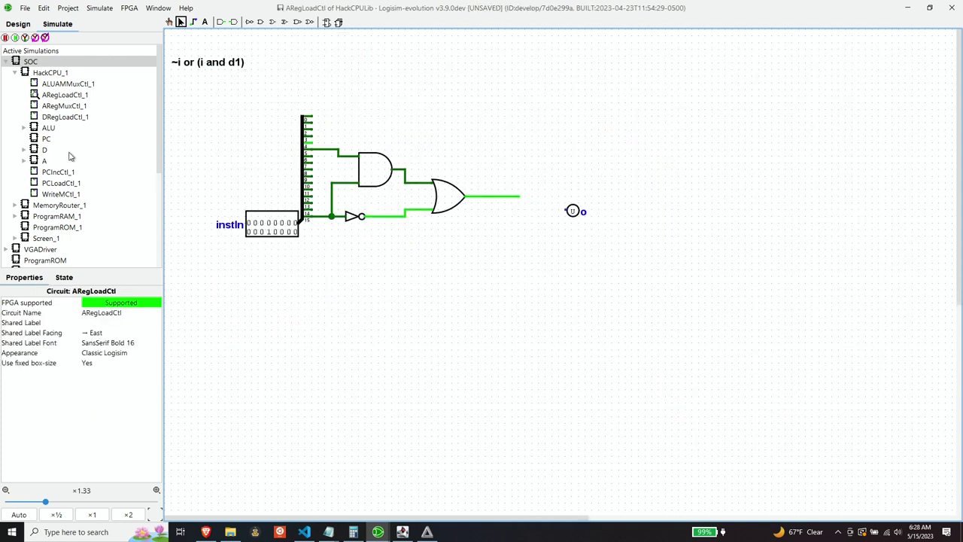
{"action": "scroll", "coordinate": [64, 151], "scroll_direction": "down", "scroll_amount": 1}
{"action": "scroll", "coordinate": [64, 150], "scroll_direction": "down", "scroll_amount": 3}
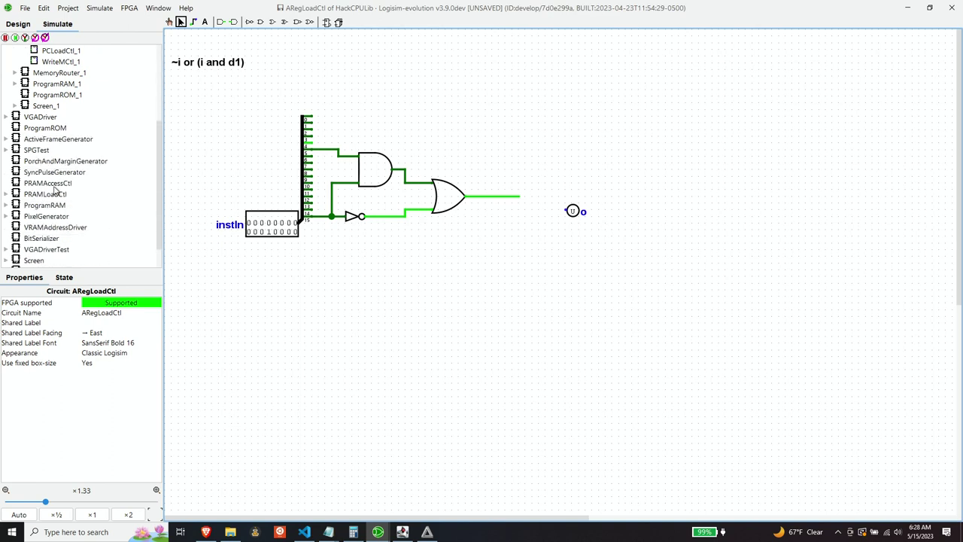
{"action": "scroll", "coordinate": [54, 193], "scroll_direction": "up", "scroll_amount": 4}
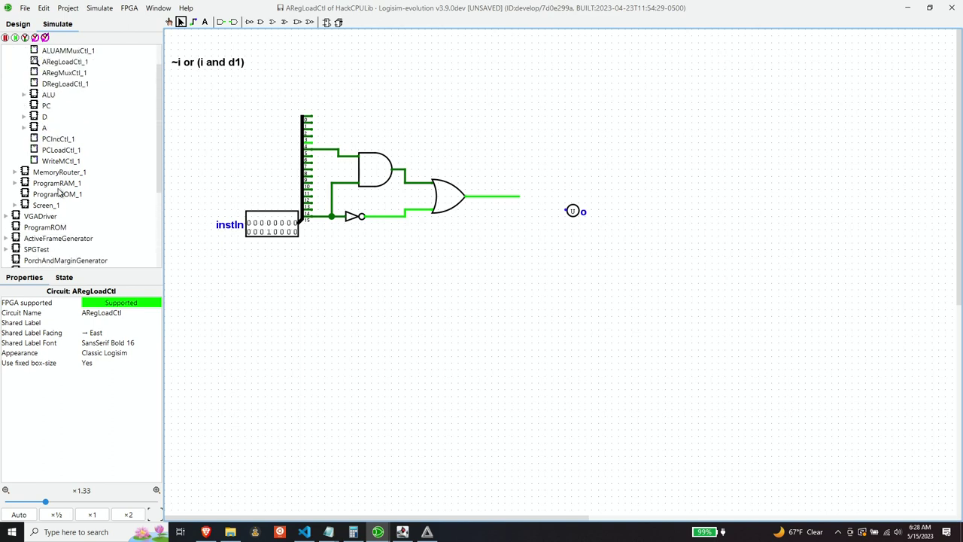
{"action": "scroll", "coordinate": [54, 134], "scroll_direction": "down", "scroll_amount": 5}
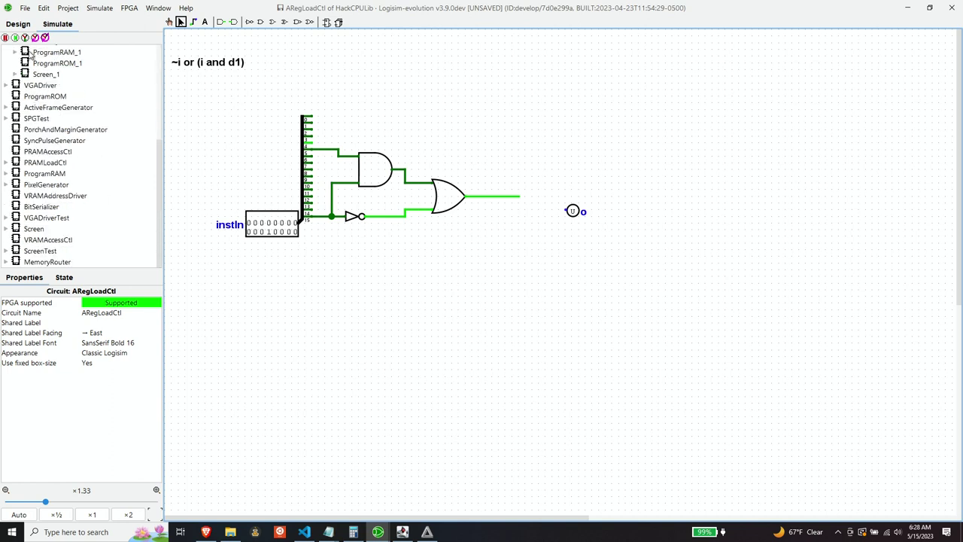
{"action": "left_click", "coordinate": [18, 24]}
{"action": "scroll", "coordinate": [44, 131], "scroll_direction": "down", "scroll_amount": 12}
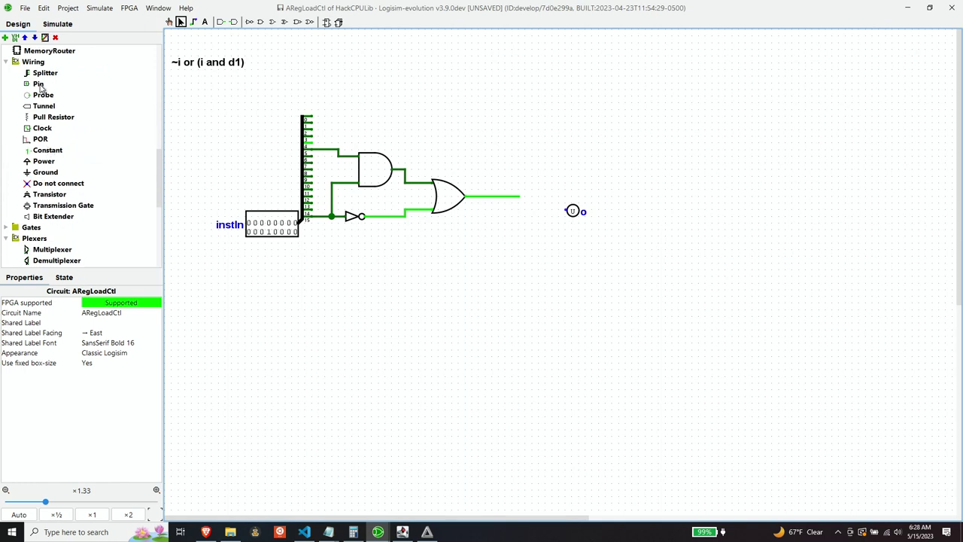
Add a new input pin labelled 'readM' below instIn.
{"action": "left_click", "coordinate": [38, 84]}
{"action": "left_click", "coordinate": [298, 262]}
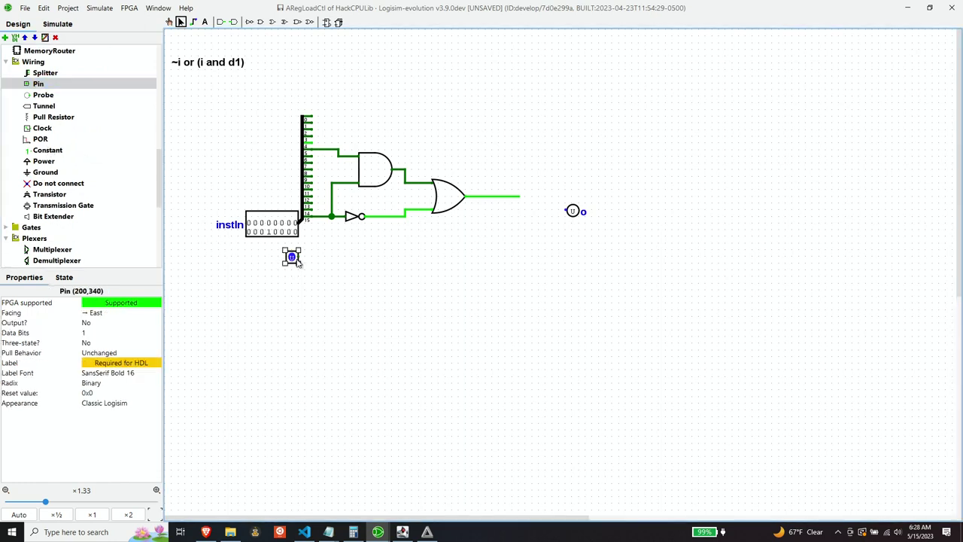
{"action": "left_click", "coordinate": [103, 364]}
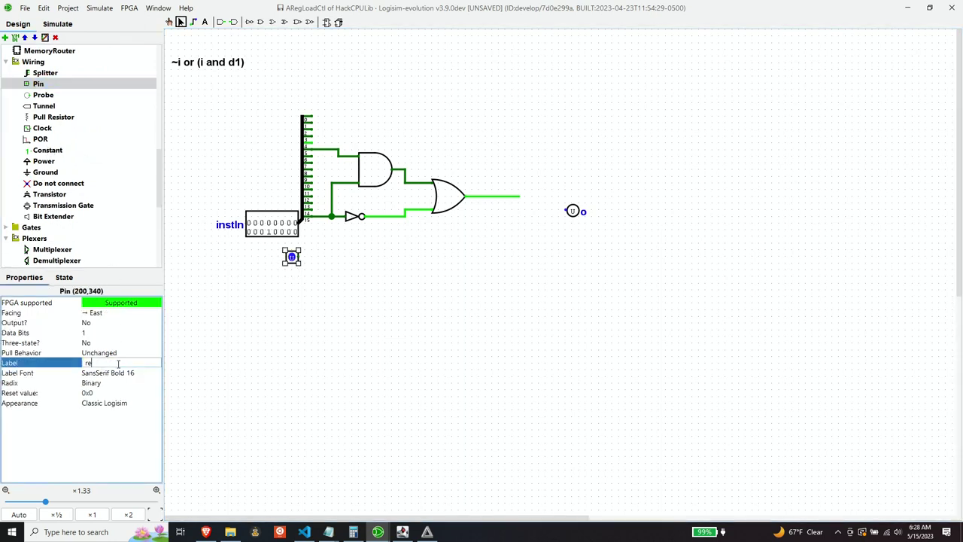
{"action": "type", "text": "readM"}
{"action": "key", "text": "Return"}
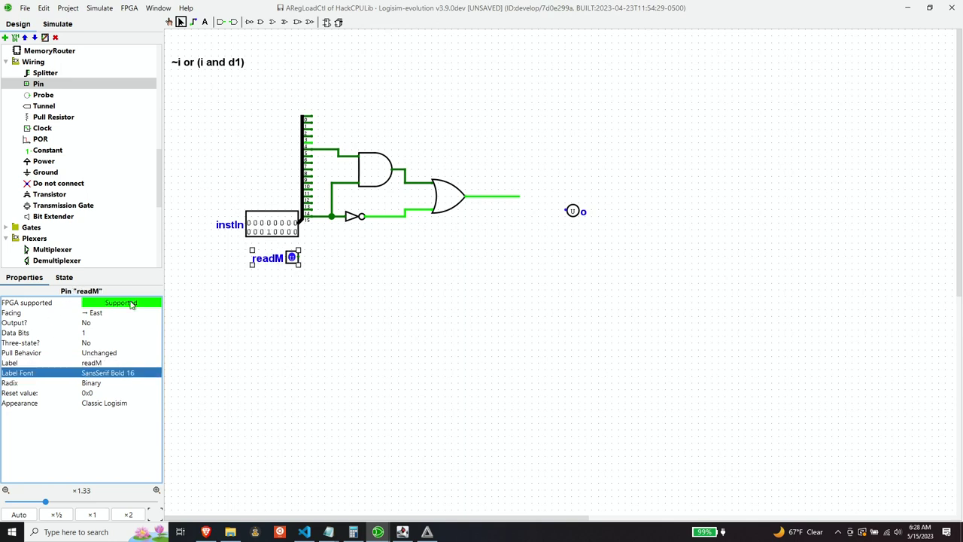
Insert an AND gate with its bottom input negated before pin o, wiring readM to that input.
{"action": "left_click_drag", "start_coordinate": [573, 211], "coordinate": [614, 211]}
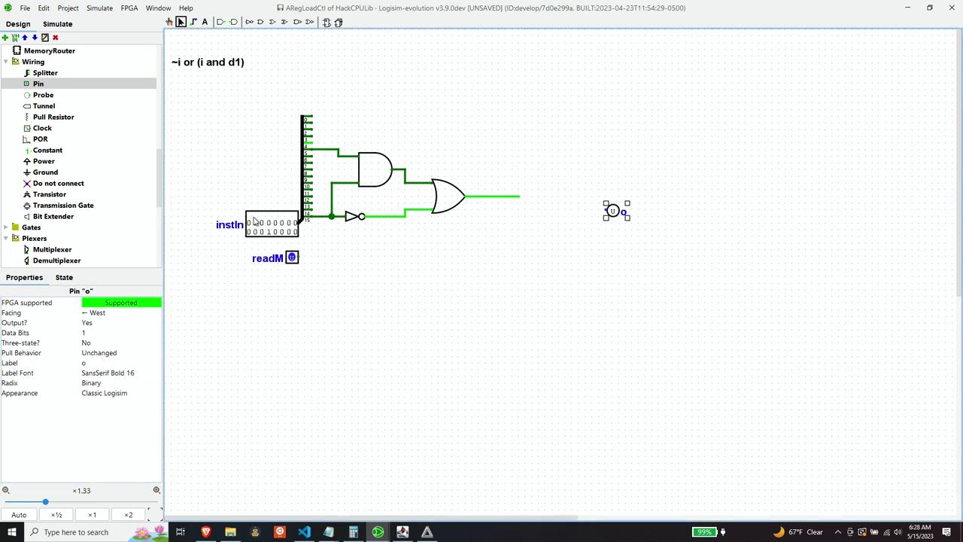
{"action": "left_click", "coordinate": [261, 22]}
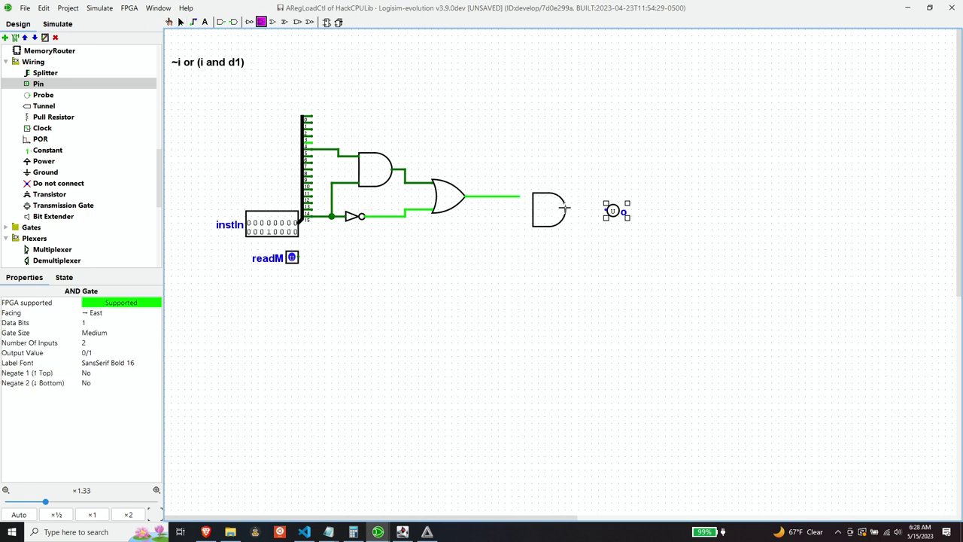
{"action": "left_click", "coordinate": [567, 213]}
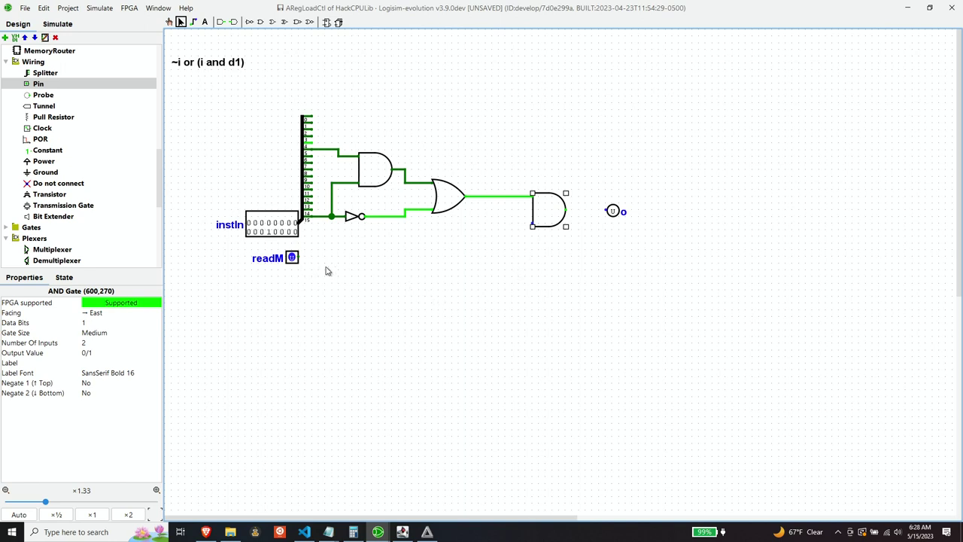
{"action": "left_click", "coordinate": [95, 393]}
{"action": "left_click", "coordinate": [89, 415]}
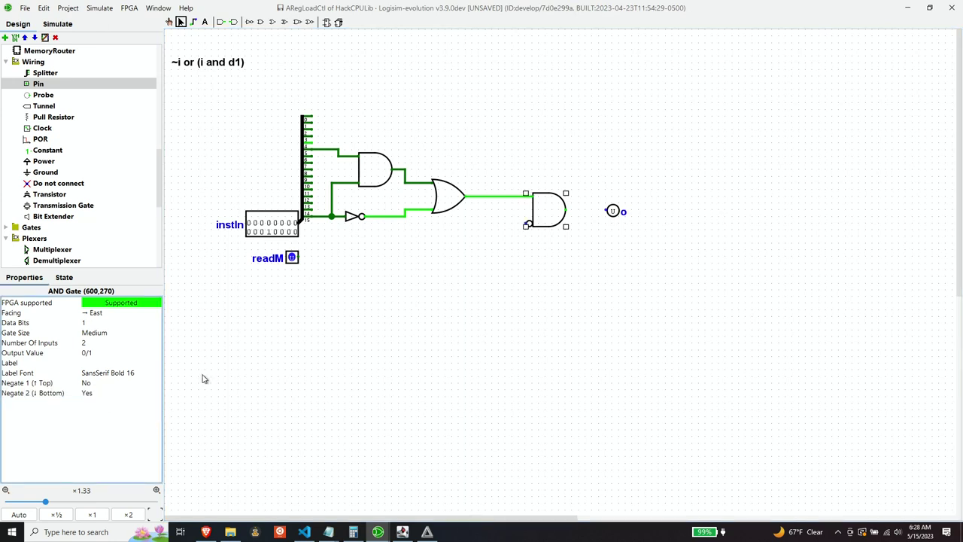
{"action": "left_click_drag", "start_coordinate": [302, 260], "coordinate": [610, 212]}
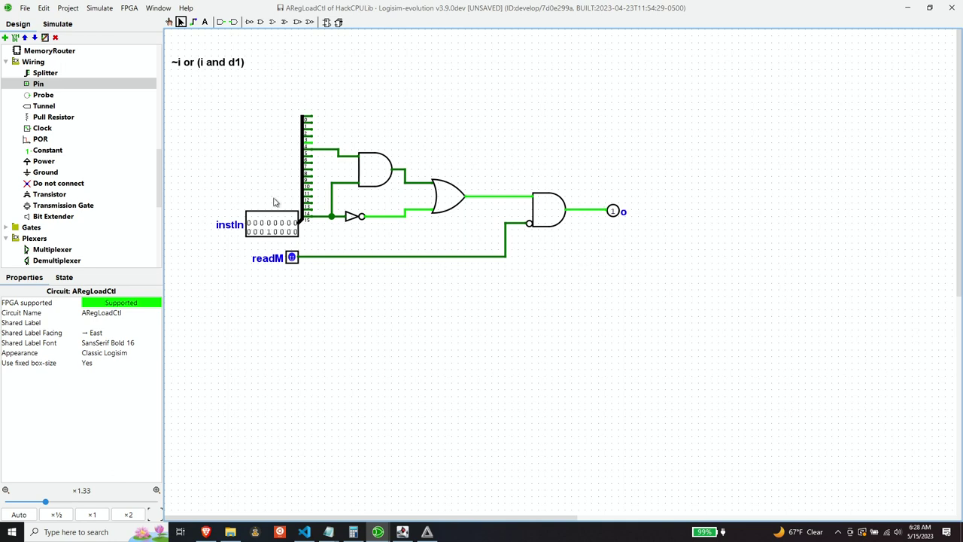
{"action": "scroll", "coordinate": [46, 150], "scroll_direction": "down", "scroll_amount": 6}
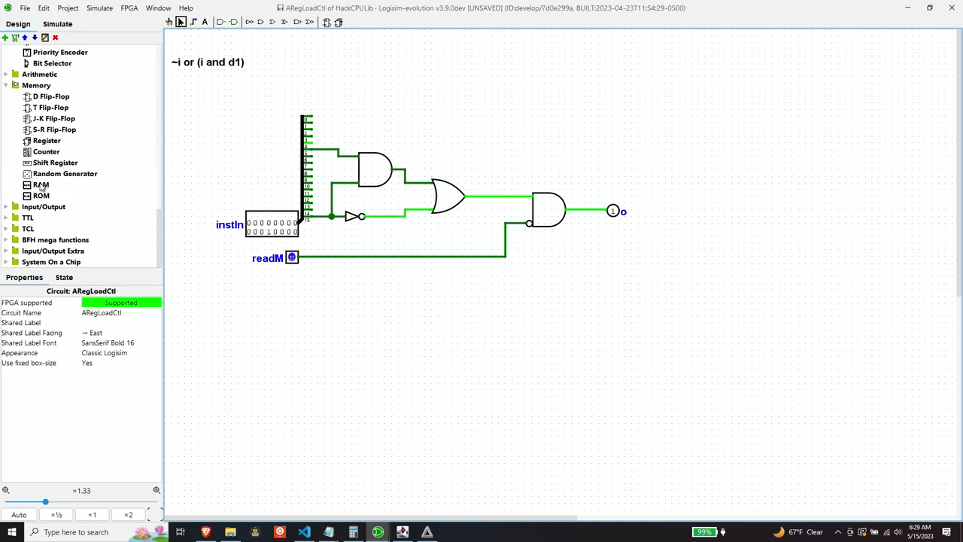
Return to the HackCPU circuit and check the updated ARegLoadCtl_1 component.
{"action": "scroll", "coordinate": [39, 169], "scroll_direction": "up", "scroll_amount": 7}
{"action": "scroll", "coordinate": [40, 169], "scroll_direction": "up", "scroll_amount": 2}
{"action": "scroll", "coordinate": [39, 164], "scroll_direction": "up", "scroll_amount": 2}
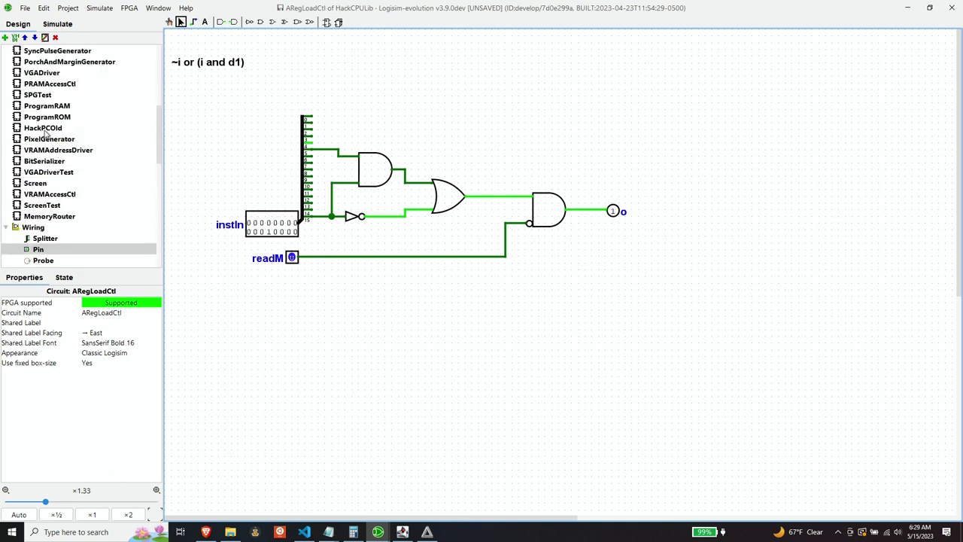
{"action": "scroll", "coordinate": [41, 142], "scroll_direction": "up", "scroll_amount": 6}
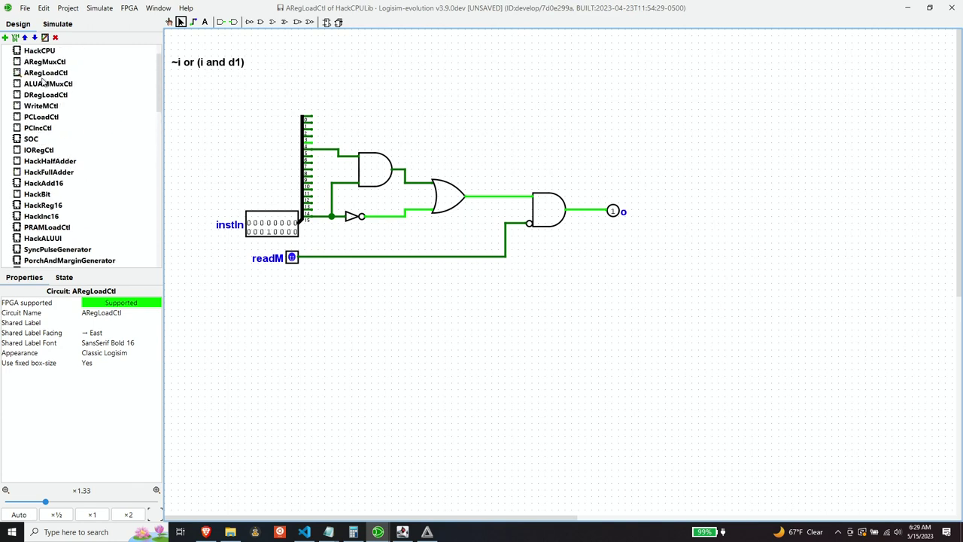
{"action": "double_click", "coordinate": [39, 50]}
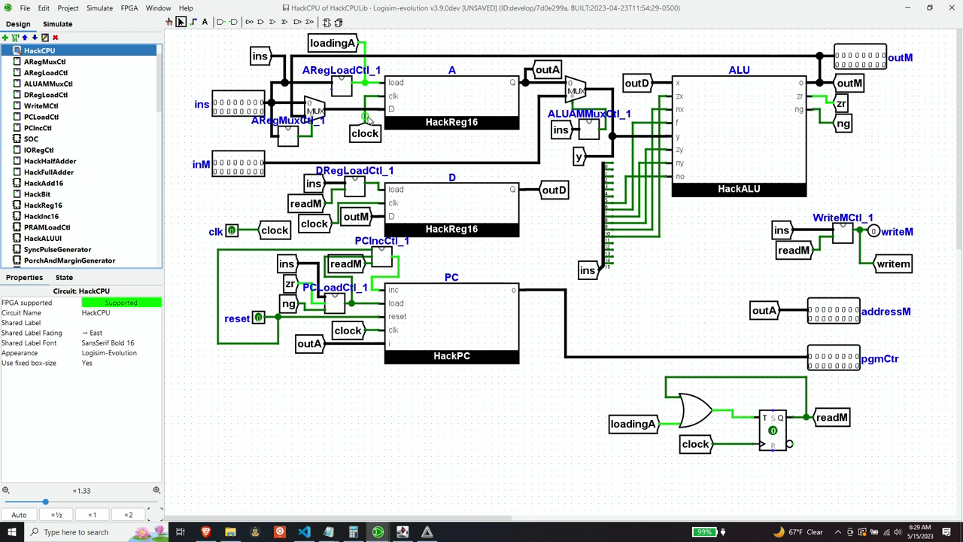
{"action": "left_click", "coordinate": [343, 89]}
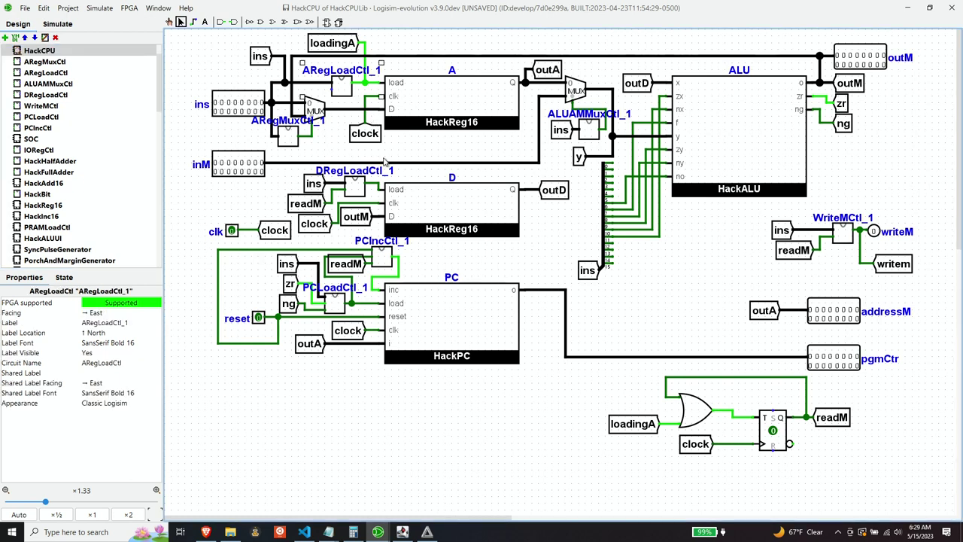
Copy the readM tunnel, set it facing North, and attach it beneath ARegLoadCtl_1.
{"action": "left_click", "coordinate": [840, 420]}
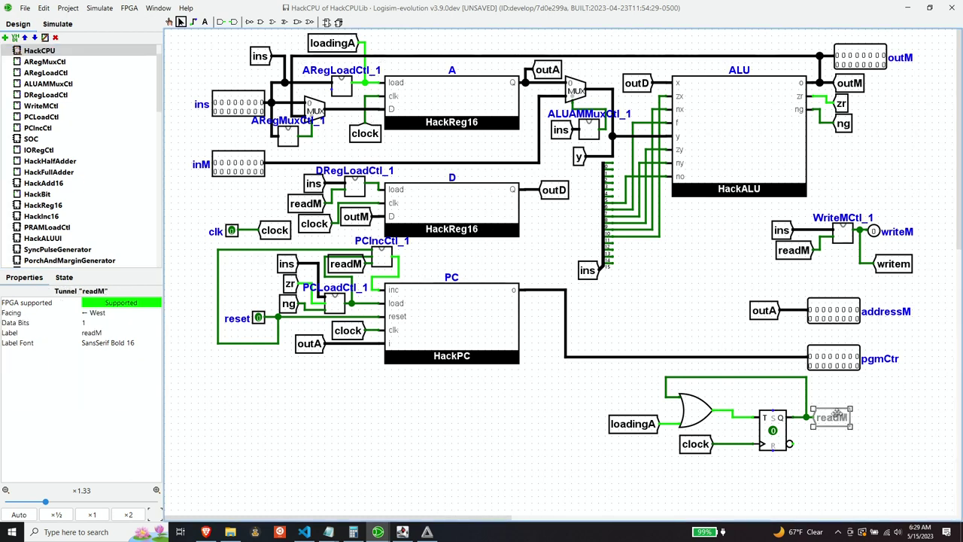
{"action": "key", "text": "ctrl+c"}
{"action": "key", "text": "ctrl+v"}
{"action": "left_click", "coordinate": [393, 427]}
{"action": "left_click", "coordinate": [117, 312]}
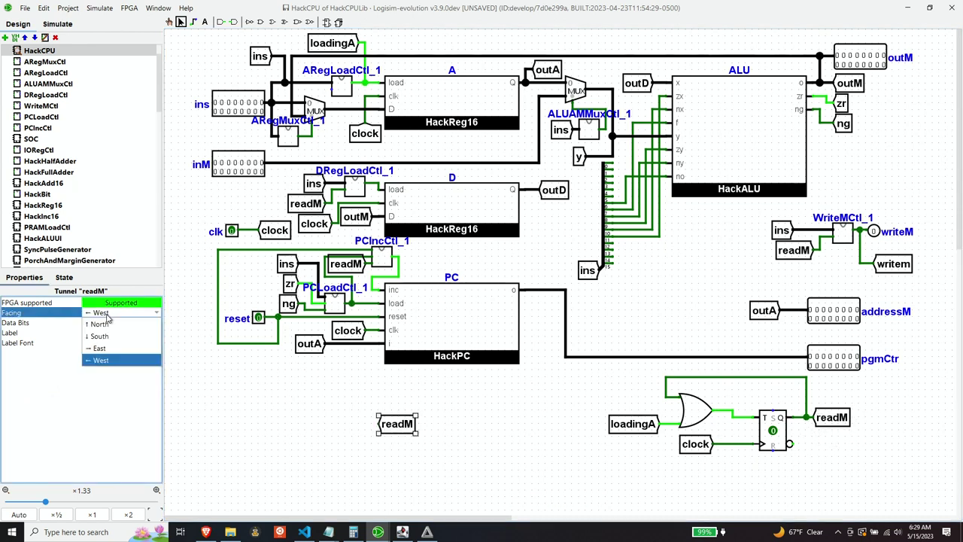
{"action": "left_click", "coordinate": [99, 324]}
{"action": "left_click_drag", "start_coordinate": [386, 444], "coordinate": [331, 140]}
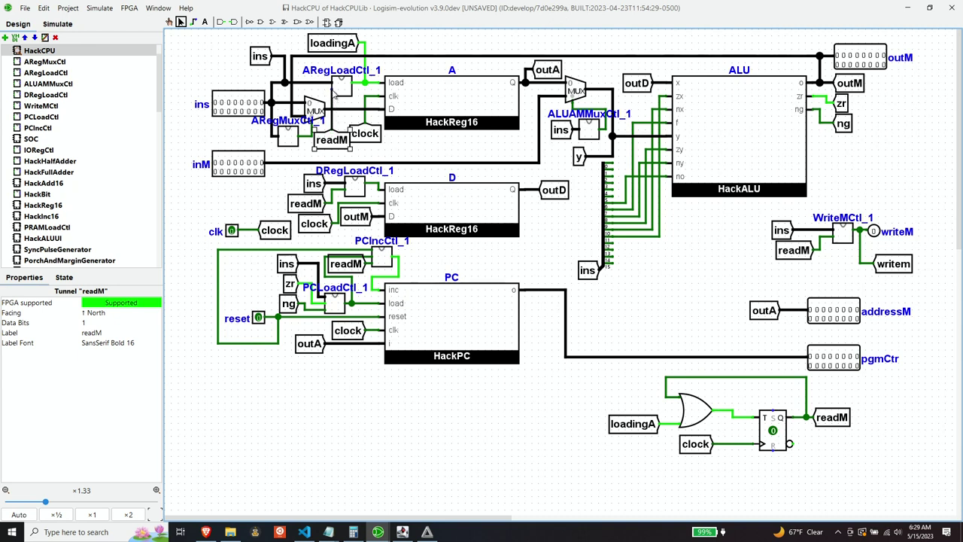
{"action": "left_click", "coordinate": [398, 146]}
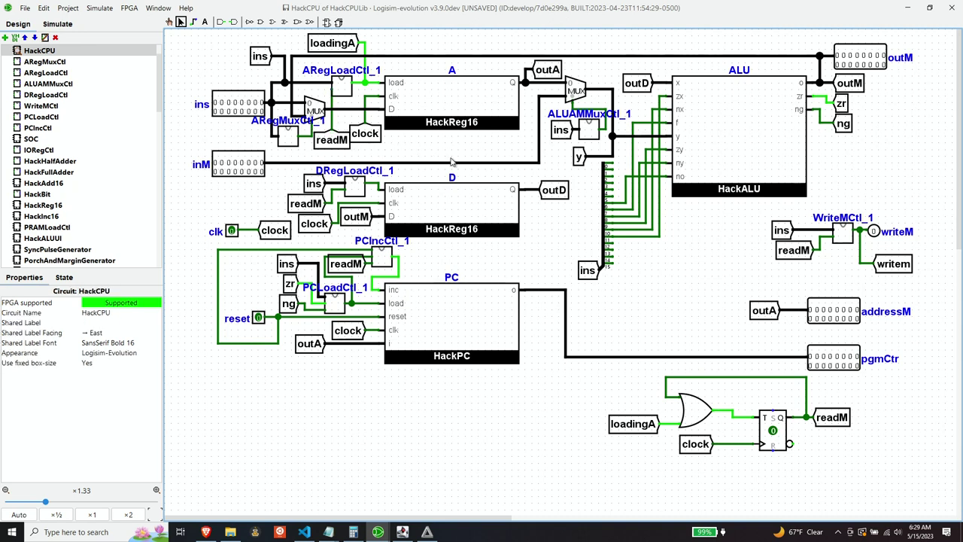